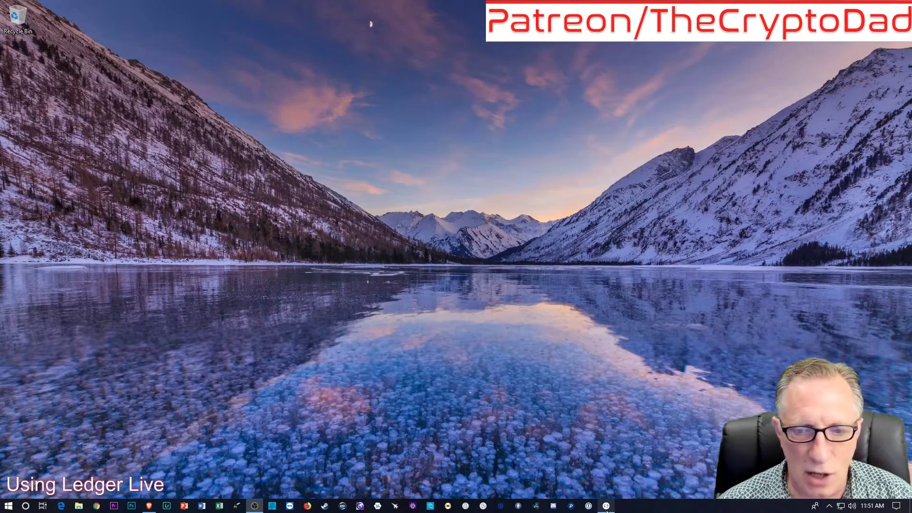
- Bring Ledger Live to the front and review the Portfolio of 4 accounts totalling USD 583.32
{"action": "left_click", "coordinate": [606, 506]}
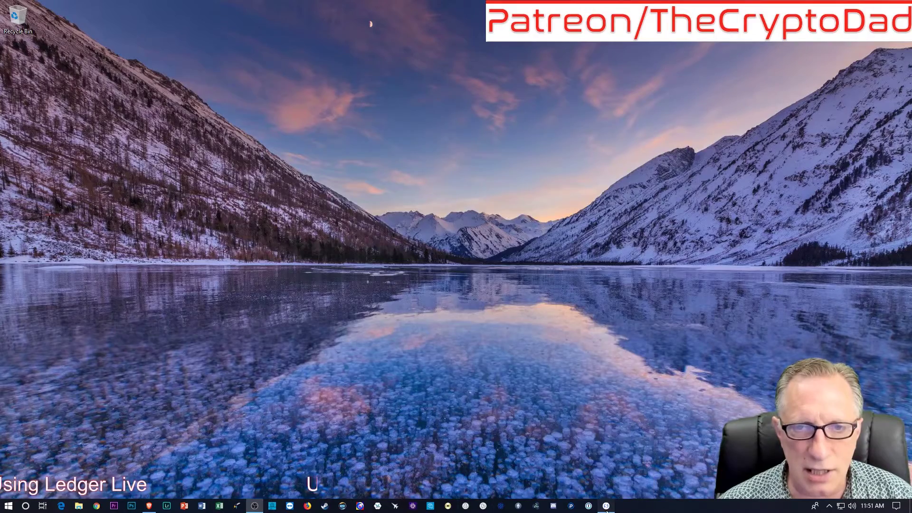
{"action": "left_click_drag", "start_coordinate": [332, 52], "coordinate": [373, 48]}
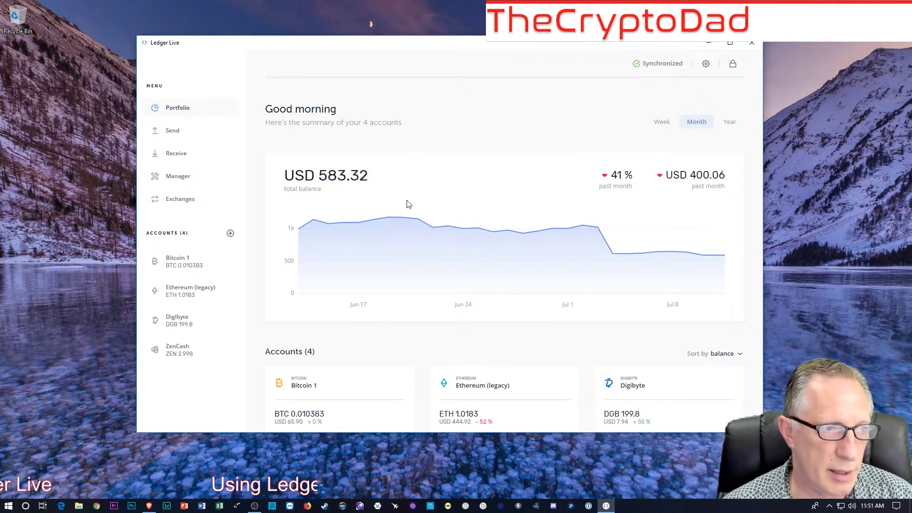
{"action": "scroll", "coordinate": [407, 197], "scroll_direction": "down", "scroll_amount": 4}
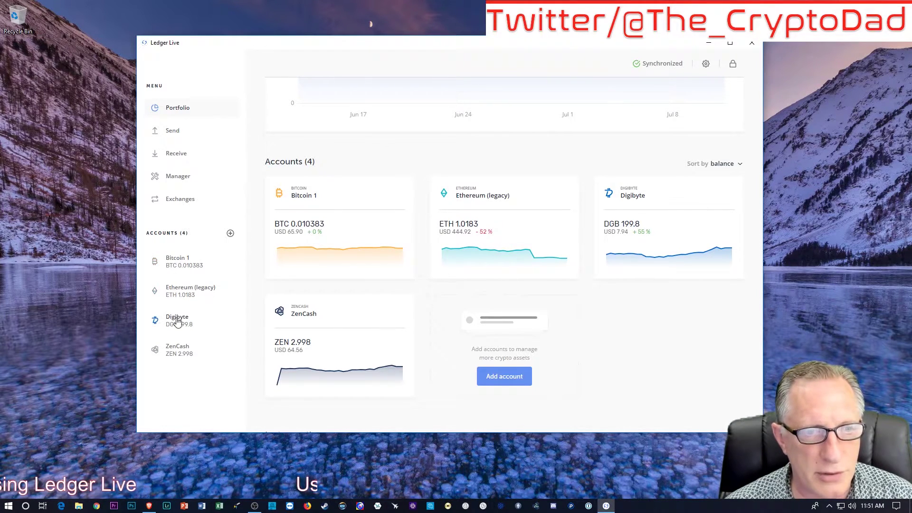
{"action": "scroll", "coordinate": [428, 311], "scroll_direction": "up", "scroll_amount": 3}
{"action": "scroll", "coordinate": [432, 353], "scroll_direction": "up", "scroll_amount": 1}
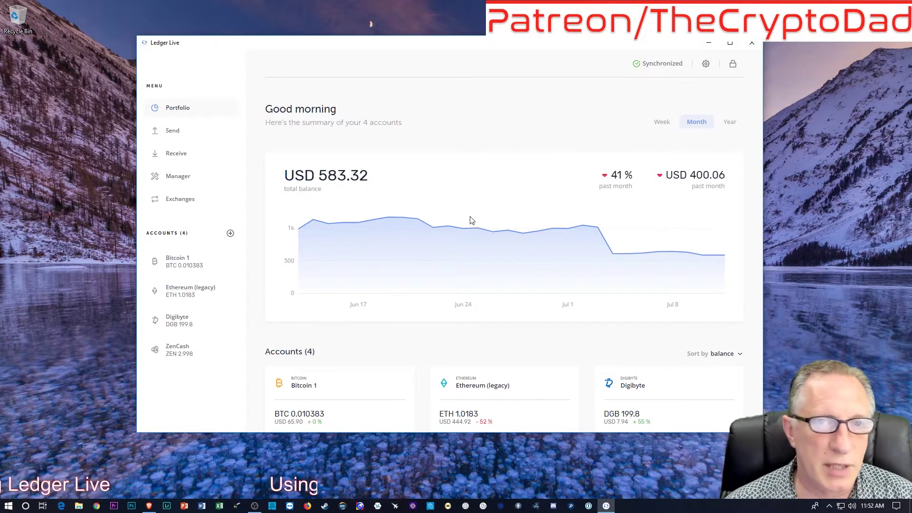
{"action": "left_click_drag", "start_coordinate": [449, 50], "coordinate": [451, 50]}
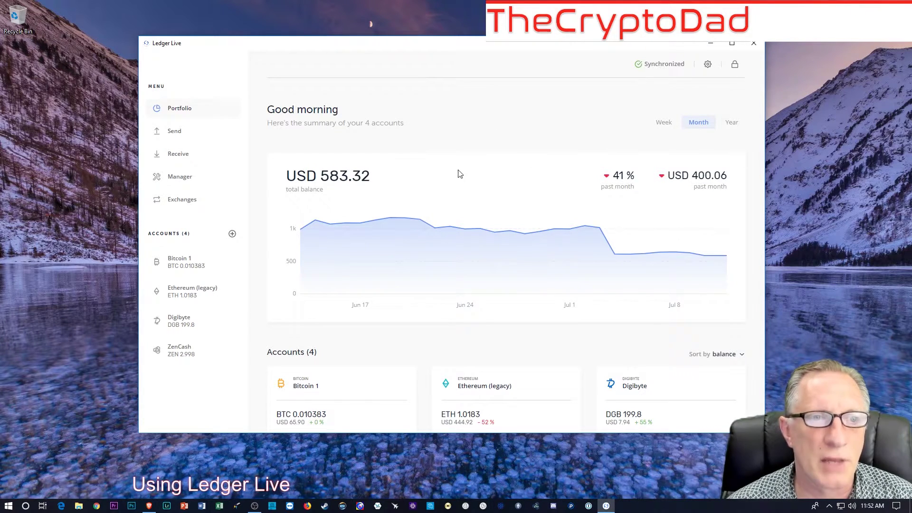
- Start a receive request, choose Digibyte as the account to credit, and continue to the device check
{"action": "left_click", "coordinate": [173, 158]}
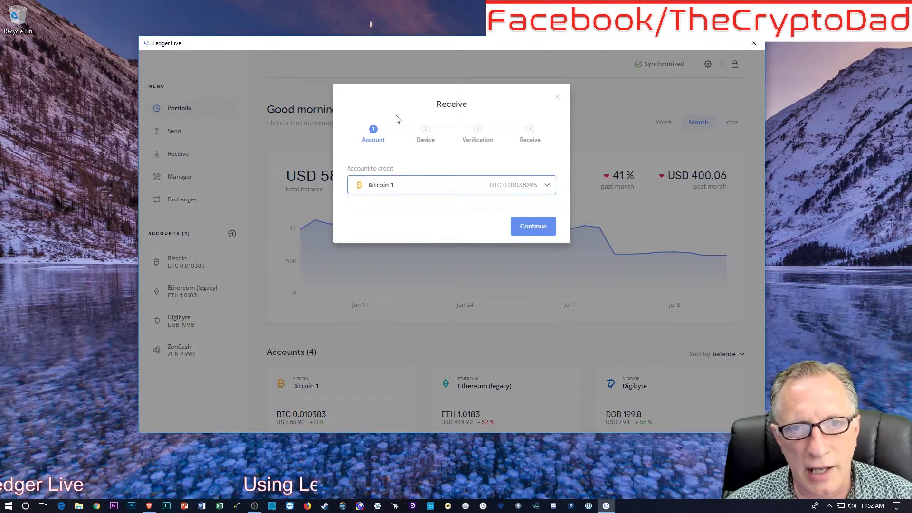
{"action": "left_click", "coordinate": [548, 187]}
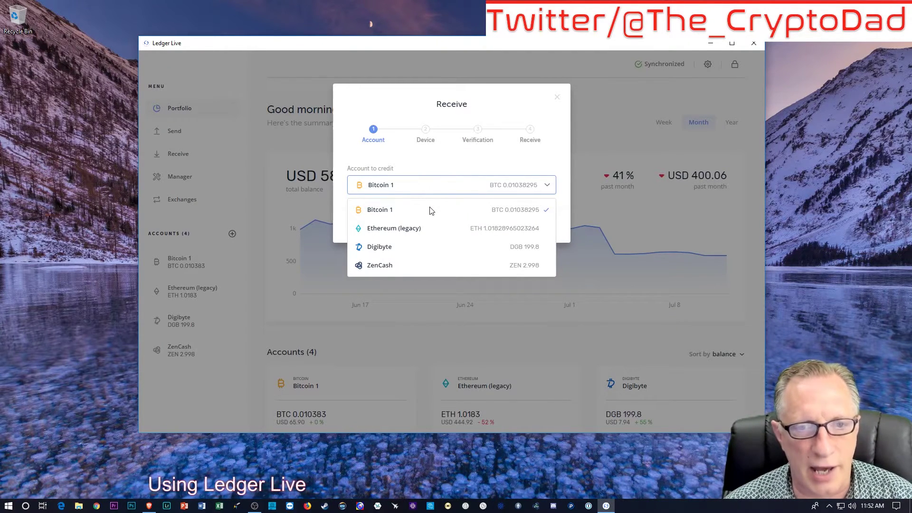
{"action": "left_click", "coordinate": [393, 248]}
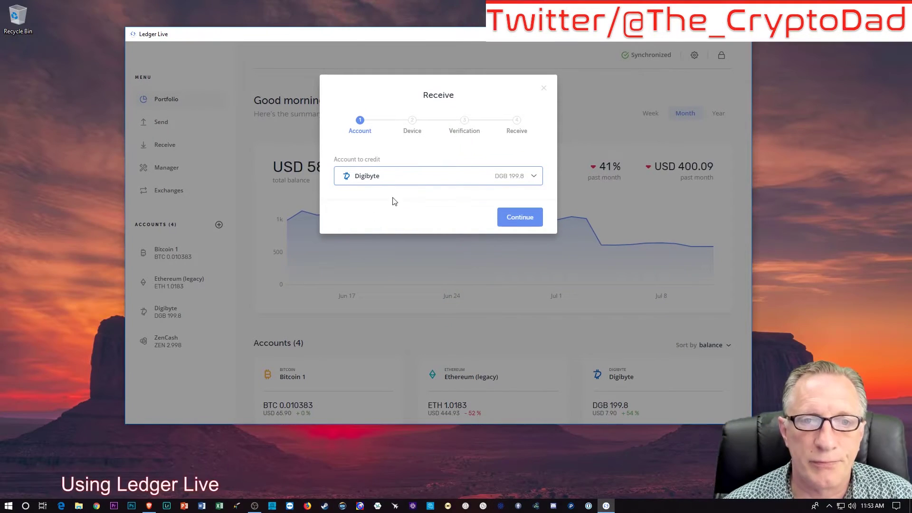
{"action": "left_click", "coordinate": [526, 220]}
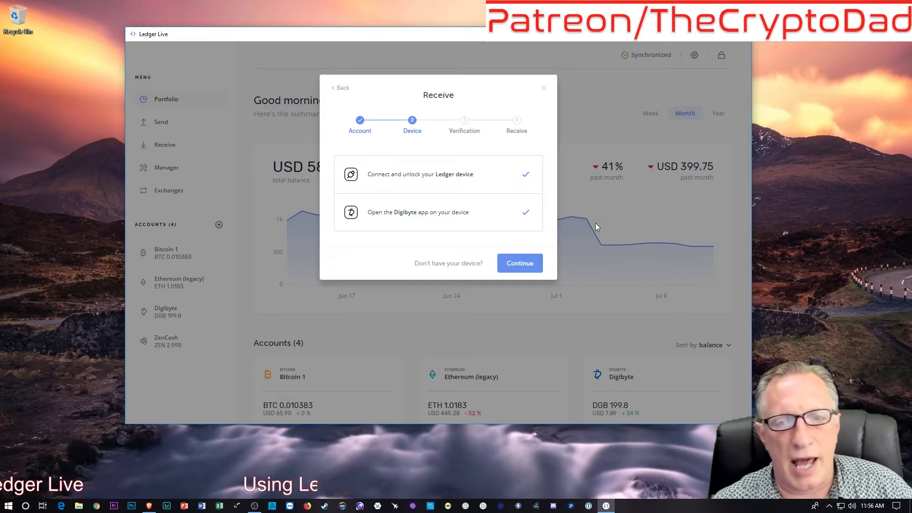
- Verify the Digibyte receive address on the Ledger, copy it, and close the receive form
{"action": "left_click", "coordinate": [522, 262]}
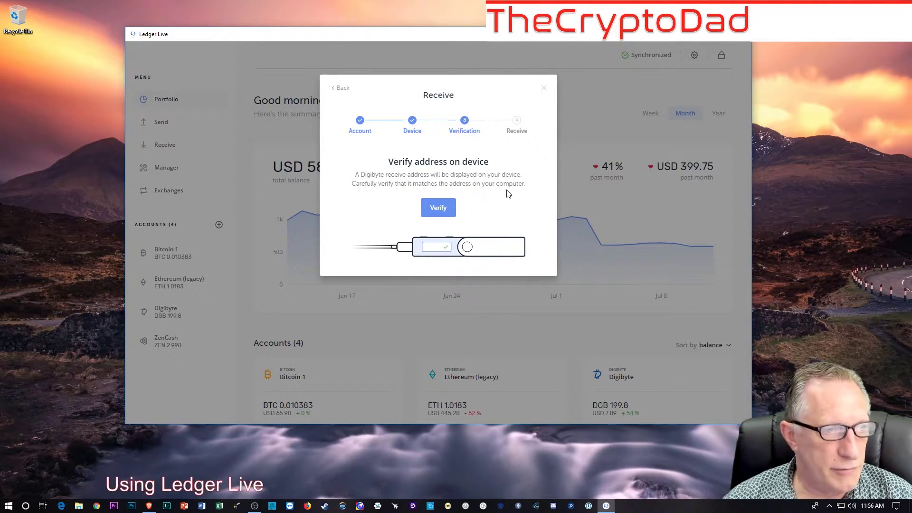
{"action": "left_click", "coordinate": [440, 209]}
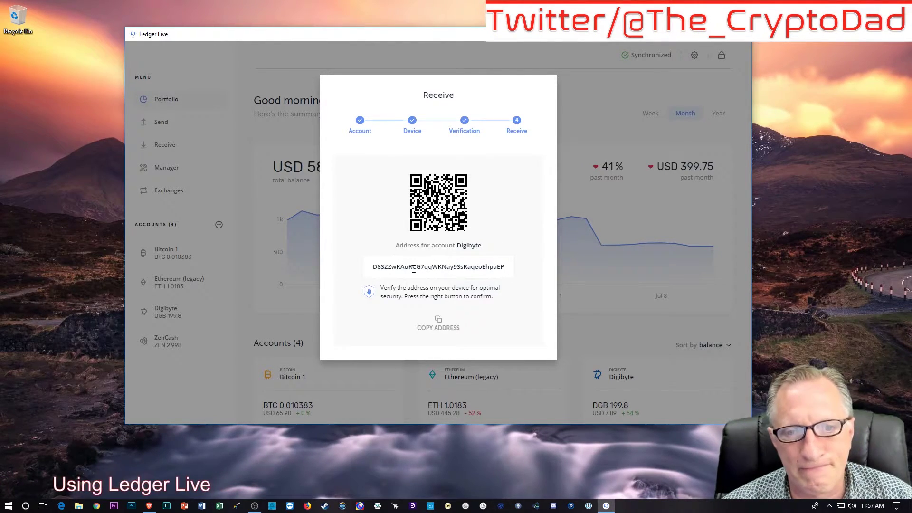
{"action": "left_click", "coordinate": [439, 325]}
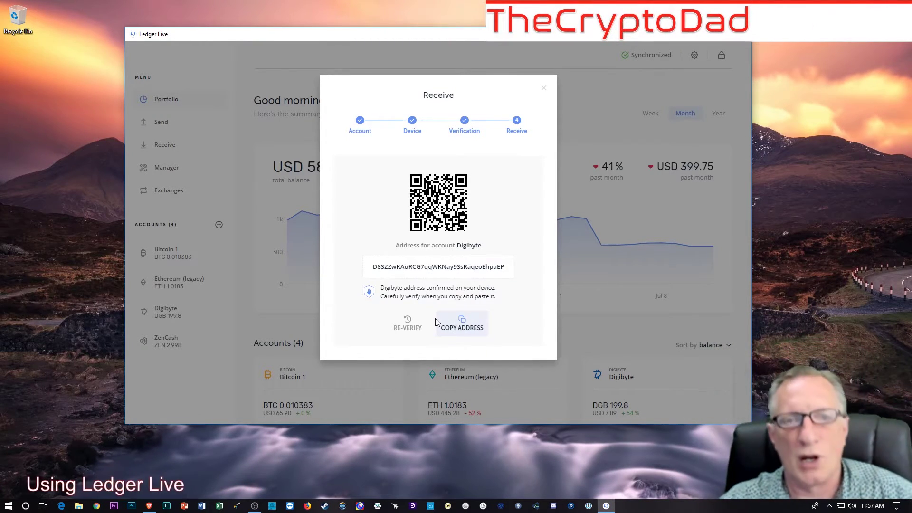
{"action": "left_click", "coordinate": [543, 90]}
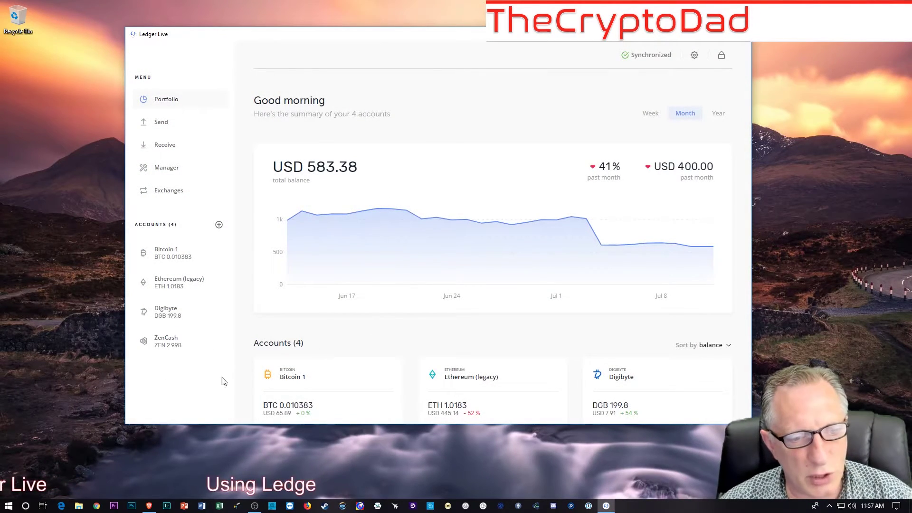
- Start a Bittrex Digibyte withdrawal, pasting the Ledger address and entering a quantity of 881
{"action": "left_click", "coordinate": [149, 505]}
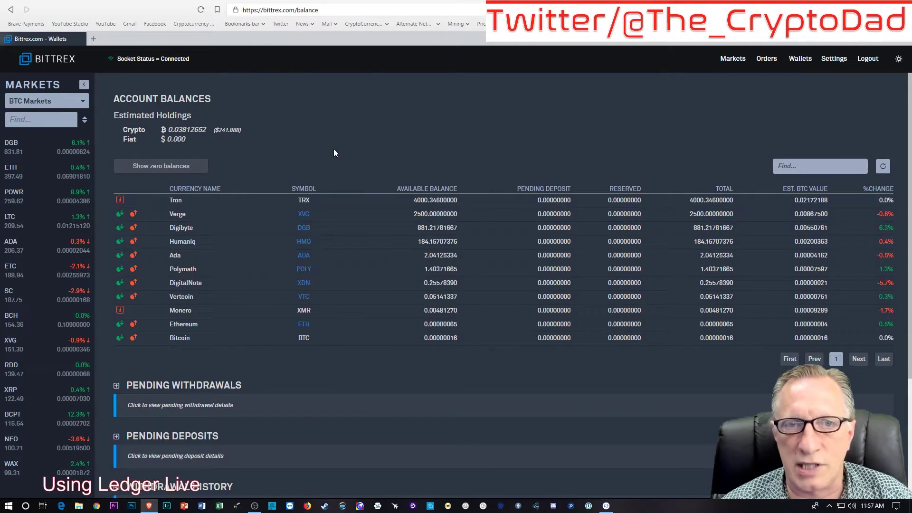
{"action": "left_click", "coordinate": [133, 229]}
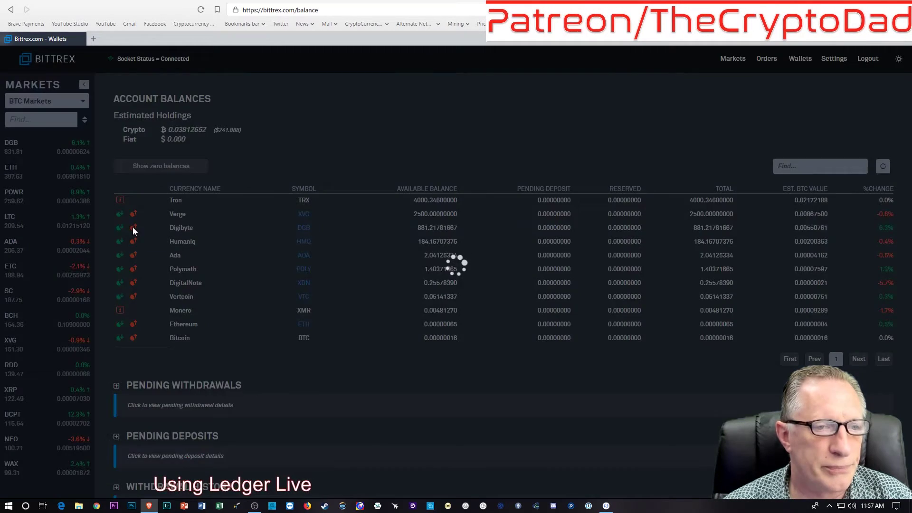
{"action": "left_click", "coordinate": [352, 296]}
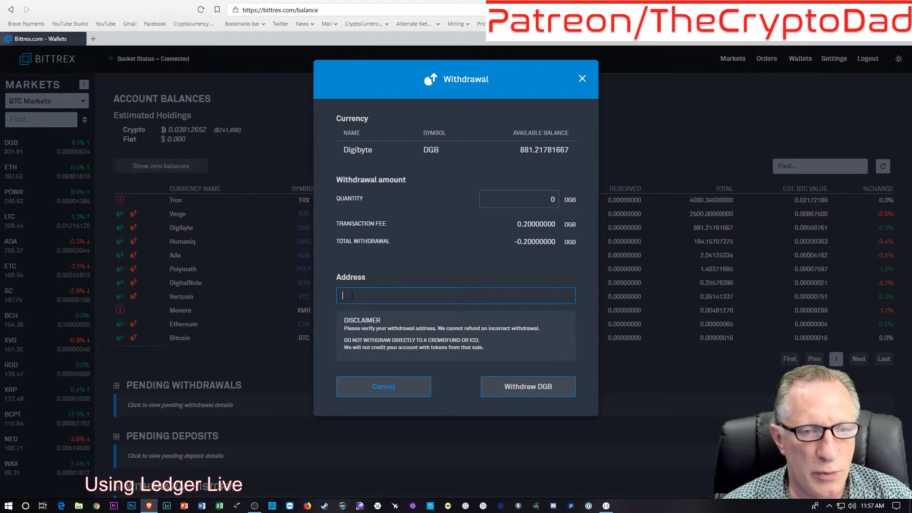
{"action": "right_click", "coordinate": [352, 298]}
{"action": "left_click", "coordinate": [384, 328]}
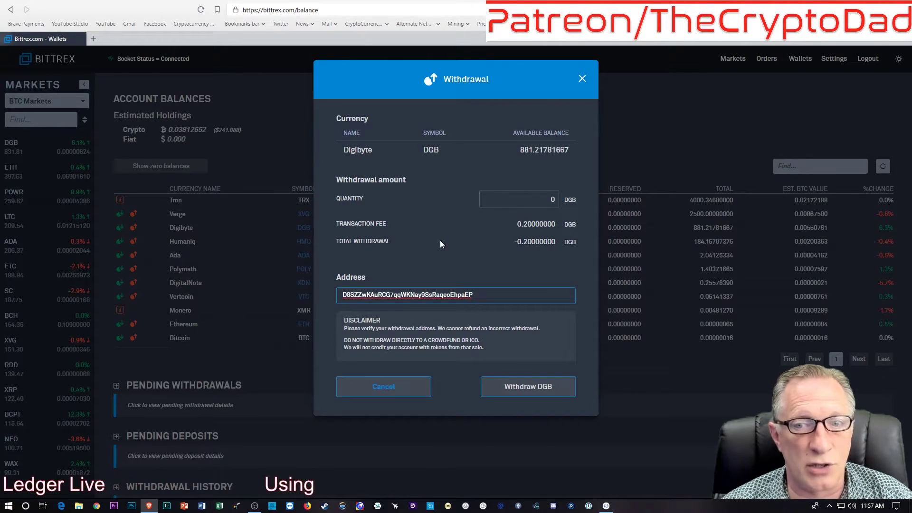
{"action": "left_click", "coordinate": [548, 200]}
{"action": "left_click_drag", "start_coordinate": [548, 200], "coordinate": [556, 203]}
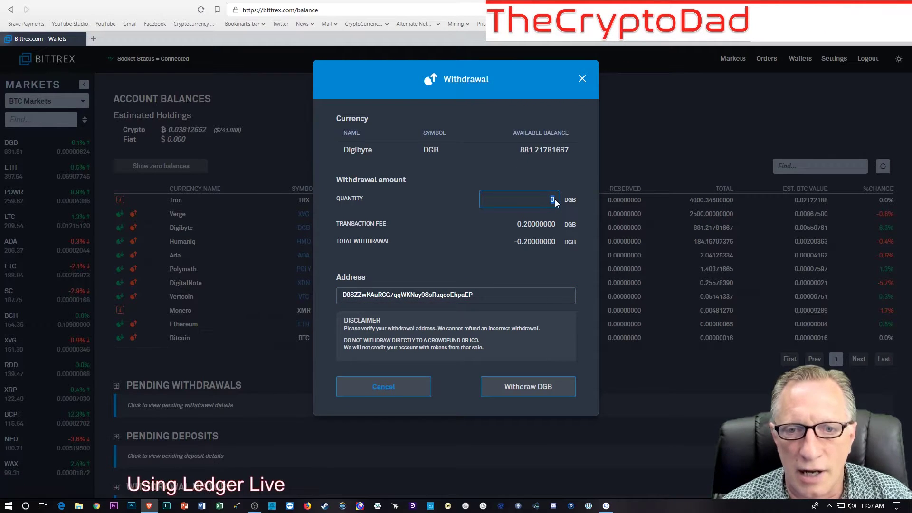
{"action": "type", "text": "88"}
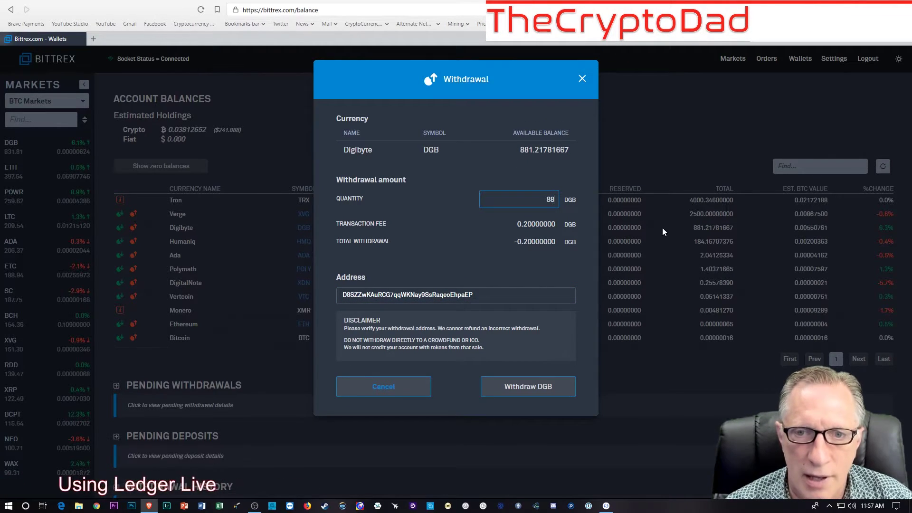
{"action": "type", "text": "1"}
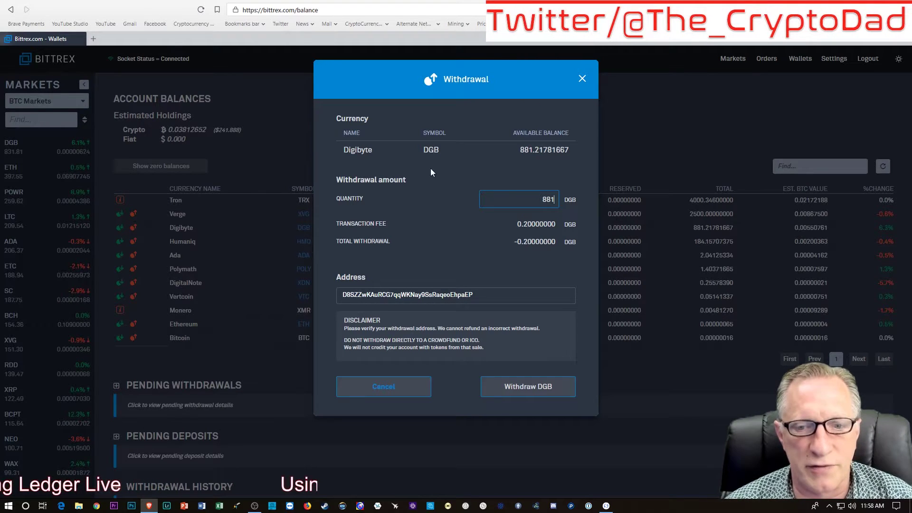
- Submit the 881 DGB withdrawal and authorise it with the two-factor code
{"action": "left_click", "coordinate": [531, 390]}
{"action": "left_click", "coordinate": [380, 190]}
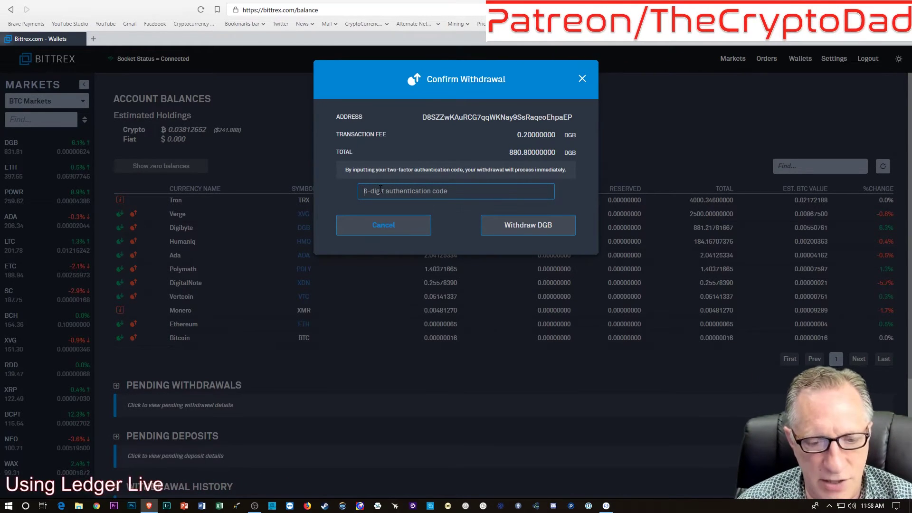
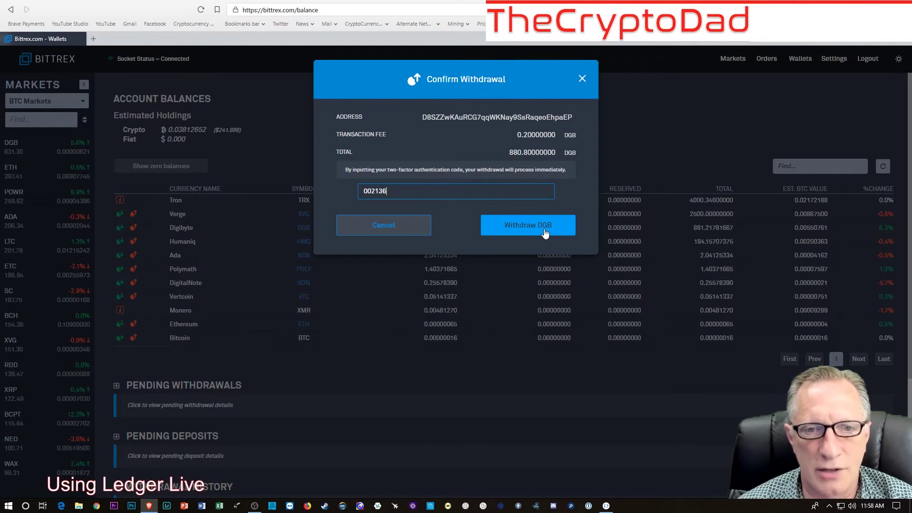
{"action": "left_click", "coordinate": [541, 231]}
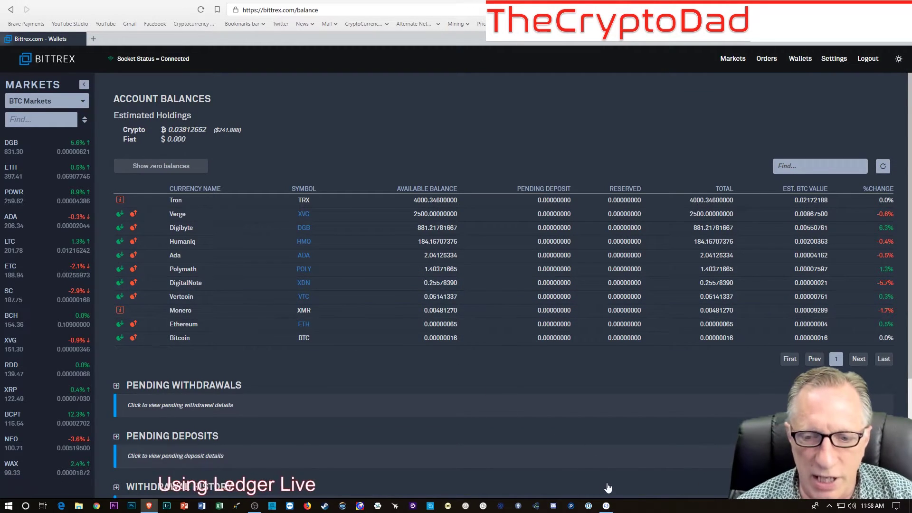
- Open the Digibyte account page in Ledger Live to see its 199.8 DGB balance, chart and operations
{"action": "left_click", "coordinate": [605, 506]}
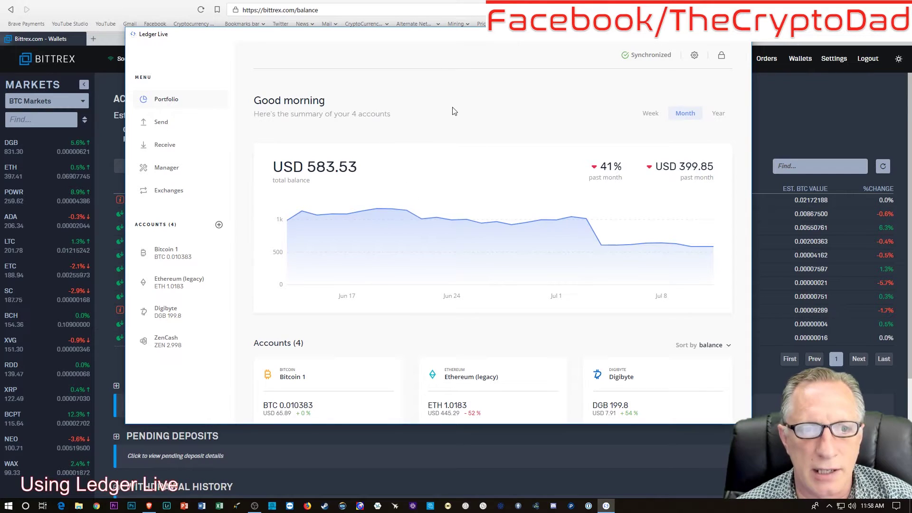
{"action": "scroll", "coordinate": [448, 203], "scroll_direction": "down", "scroll_amount": 3}
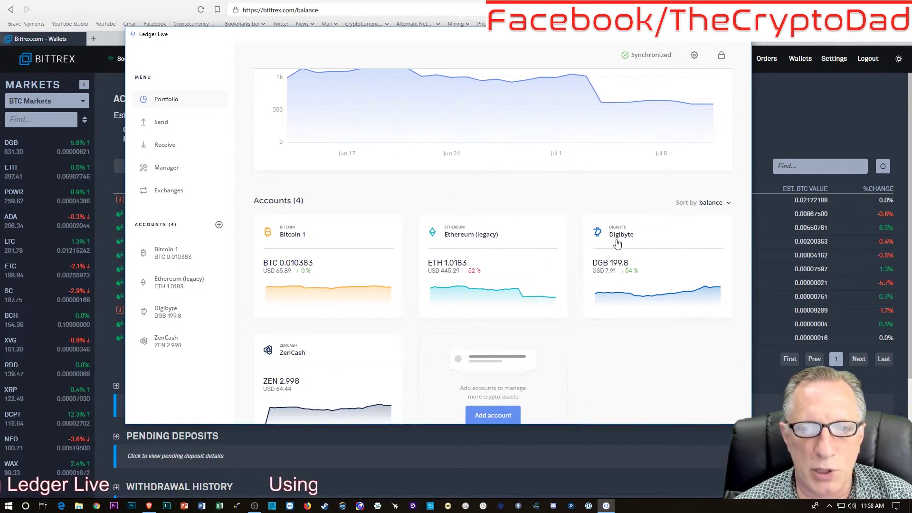
{"action": "left_click", "coordinate": [622, 238]}
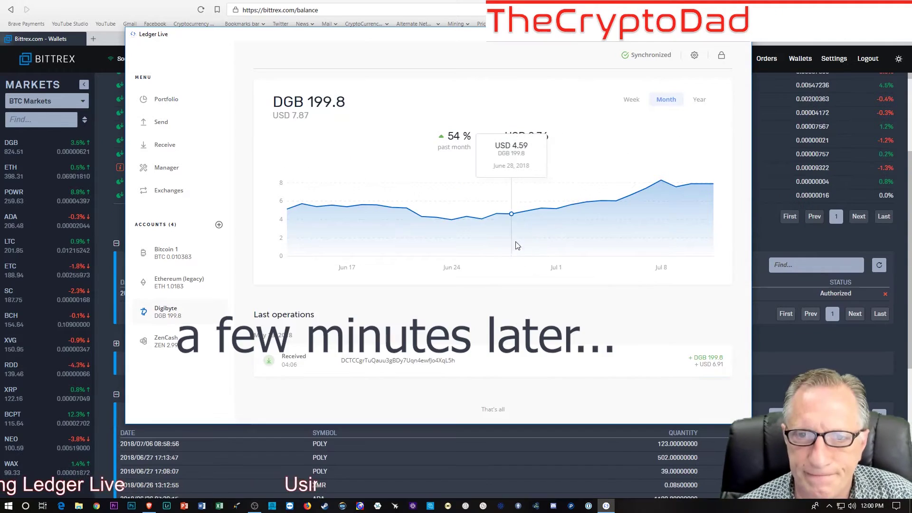
{"action": "scroll", "coordinate": [513, 237], "scroll_direction": "up", "scroll_amount": 1}
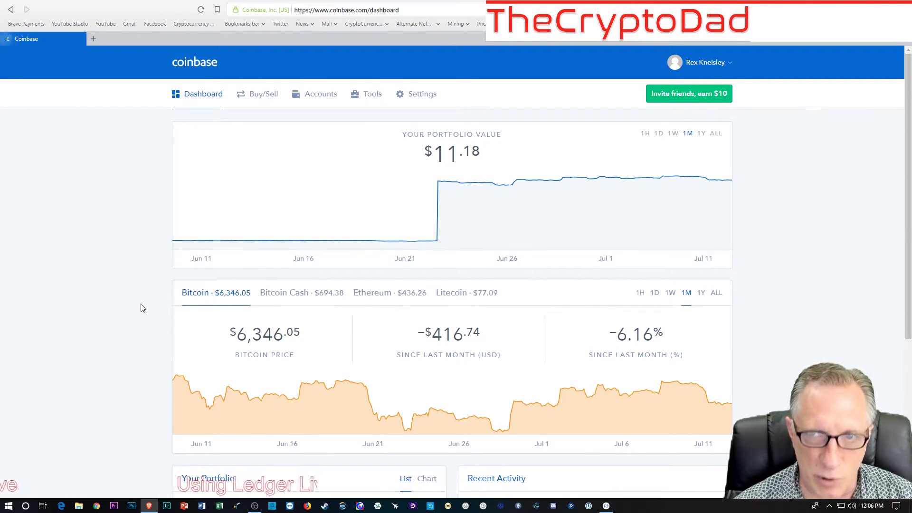
- Check the $11.18 all-Bitcoin Coinbase portfolio, then open Coinbase Pro from the bookmarks
{"action": "scroll", "coordinate": [152, 286], "scroll_direction": "down", "scroll_amount": 3}
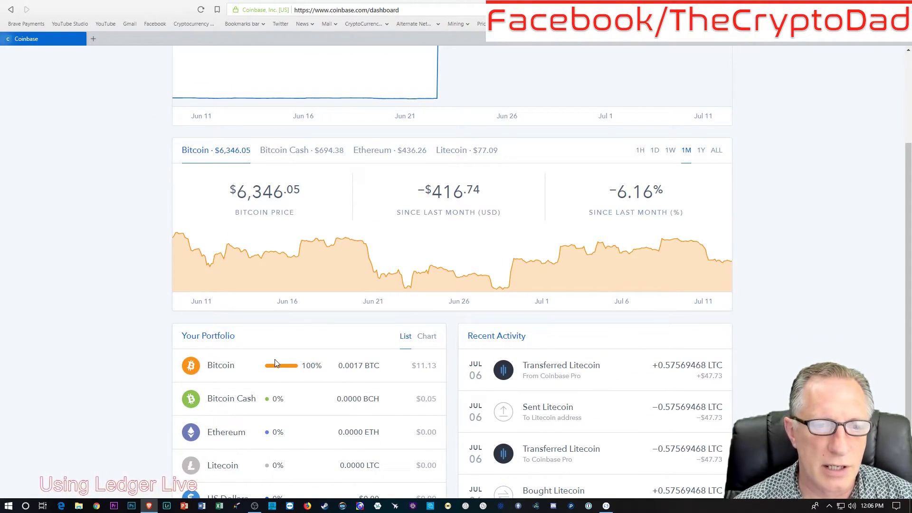
{"action": "scroll", "coordinate": [276, 363], "scroll_direction": "up", "scroll_amount": 3}
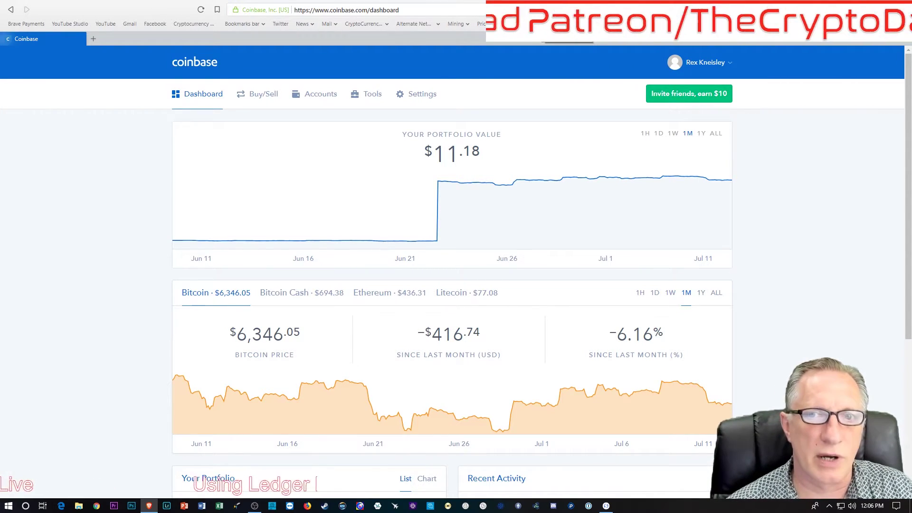
{"action": "left_click", "coordinate": [523, 23]}
{"action": "left_click", "coordinate": [592, 274]}
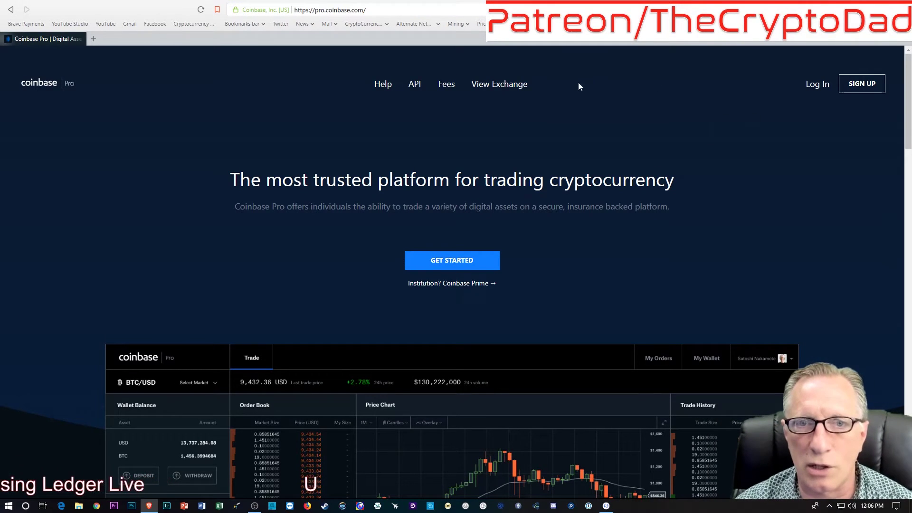
- Log in to Coinbase Pro, go to My Wallets, and open the Deposit Funds form
{"action": "left_click", "coordinate": [816, 84]}
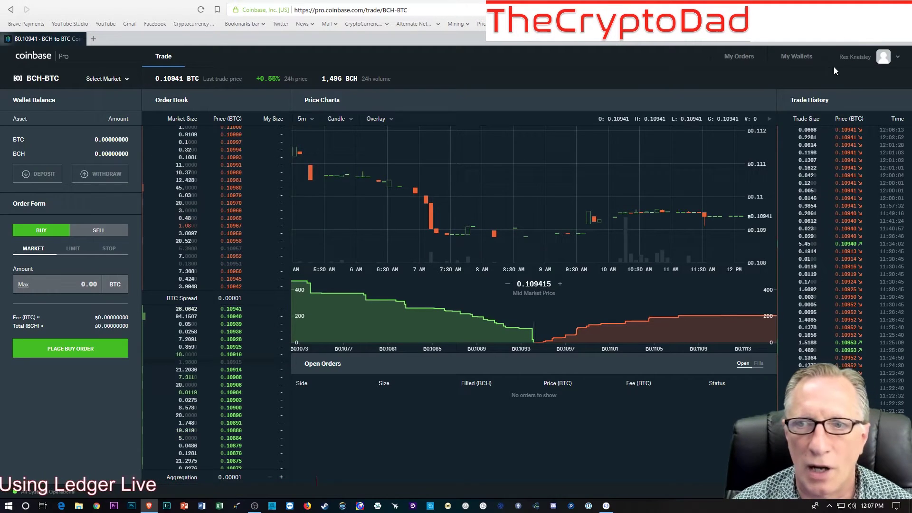
{"action": "left_click", "coordinate": [789, 57]}
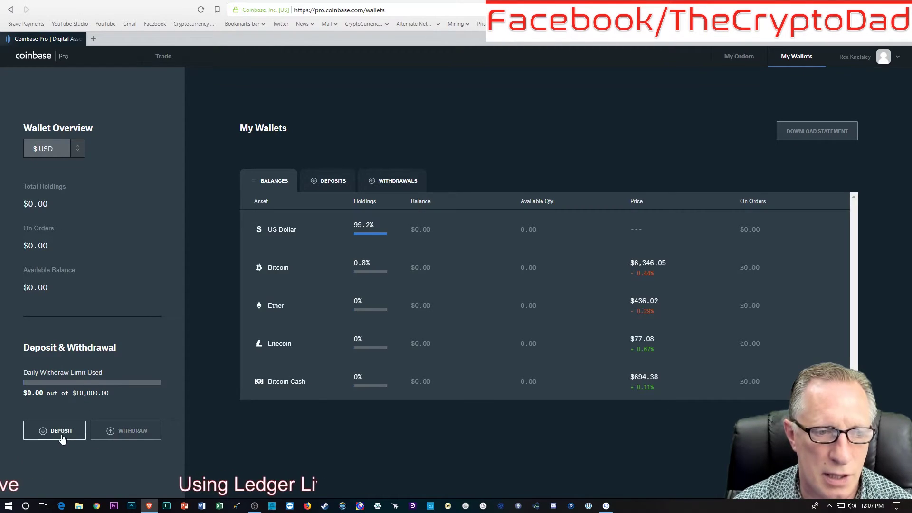
{"action": "left_click", "coordinate": [63, 432]}
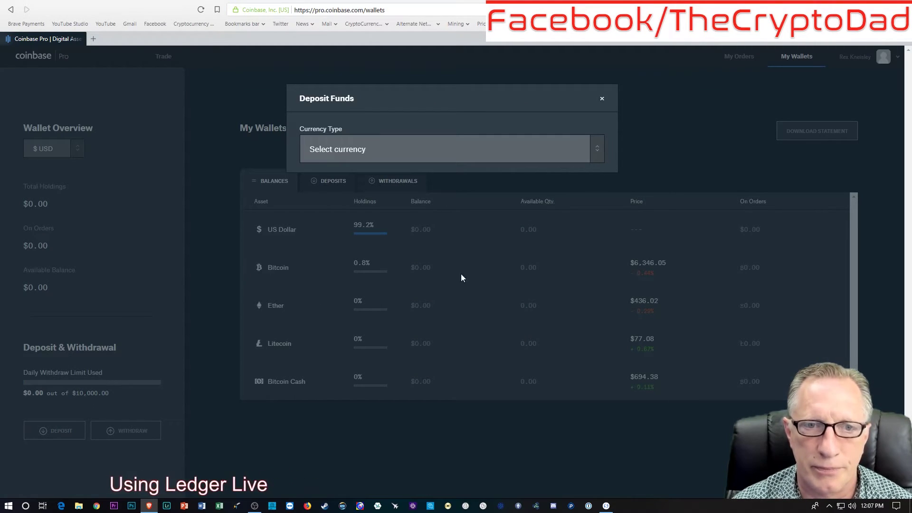
- Deposit the maximum 0.00175462 BTC from the Coinbase BTC Wallet into the Pro Bitcoin wallet
{"action": "left_click", "coordinate": [603, 152]}
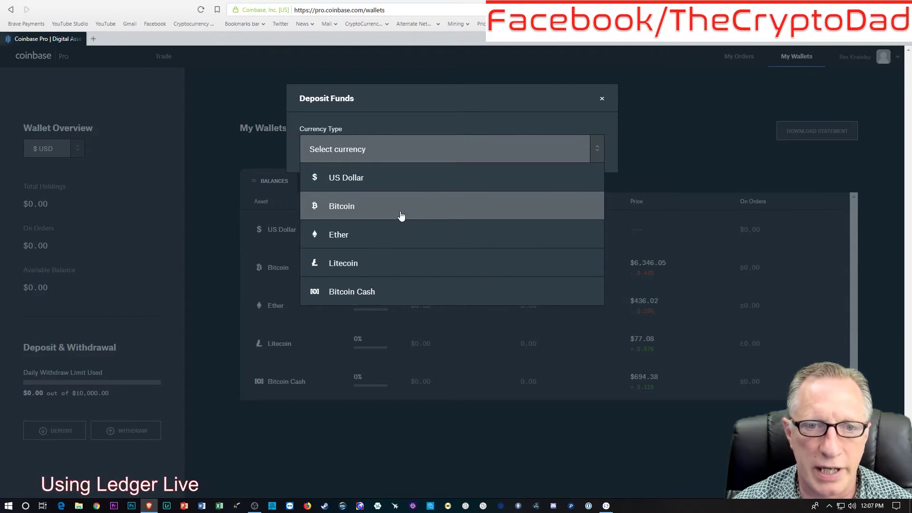
{"action": "left_click", "coordinate": [398, 215]}
{"action": "left_click", "coordinate": [520, 196]}
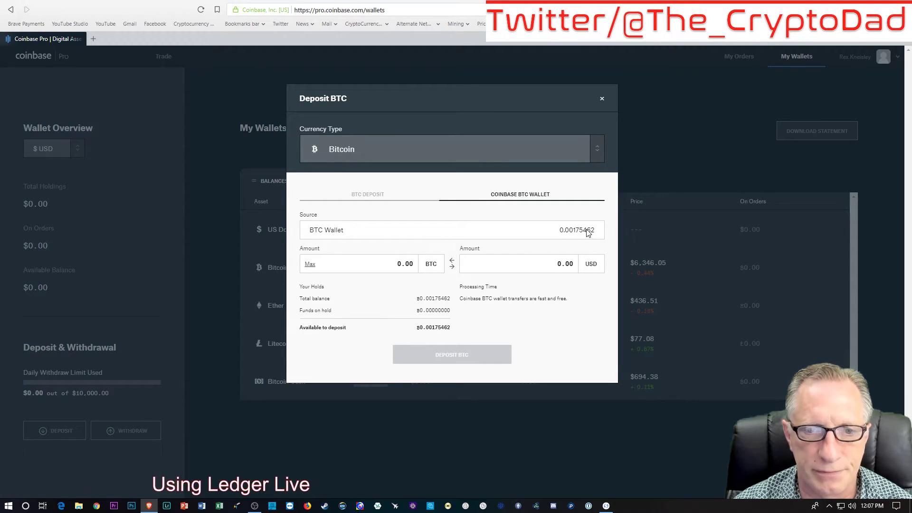
{"action": "left_click", "coordinate": [309, 265]}
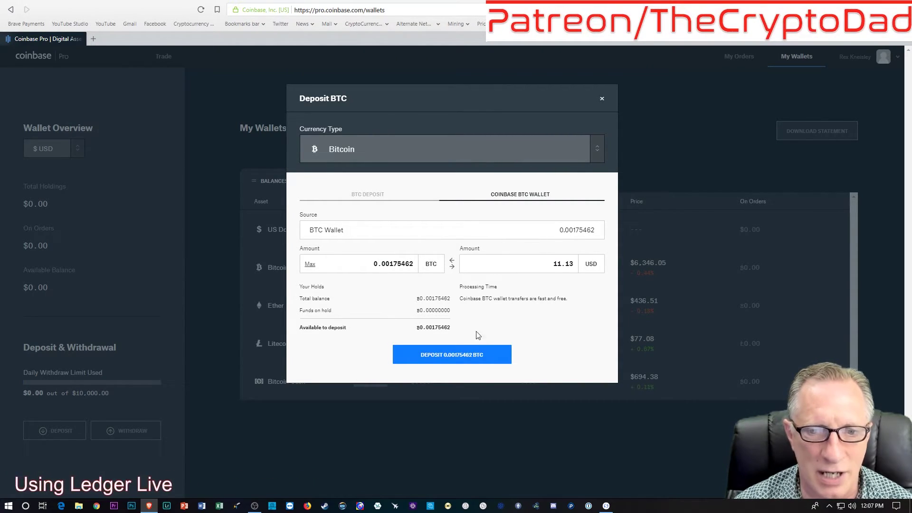
{"action": "left_click", "coordinate": [451, 358]}
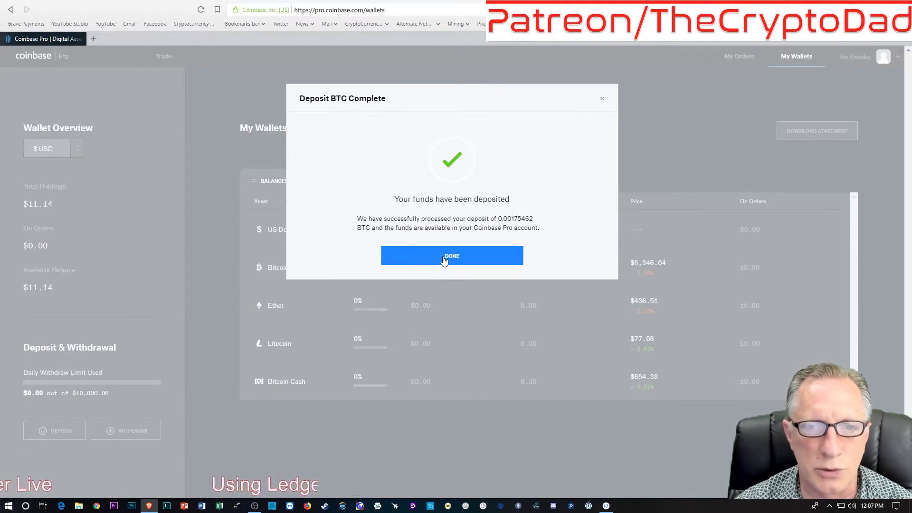
{"action": "left_click", "coordinate": [445, 262]}
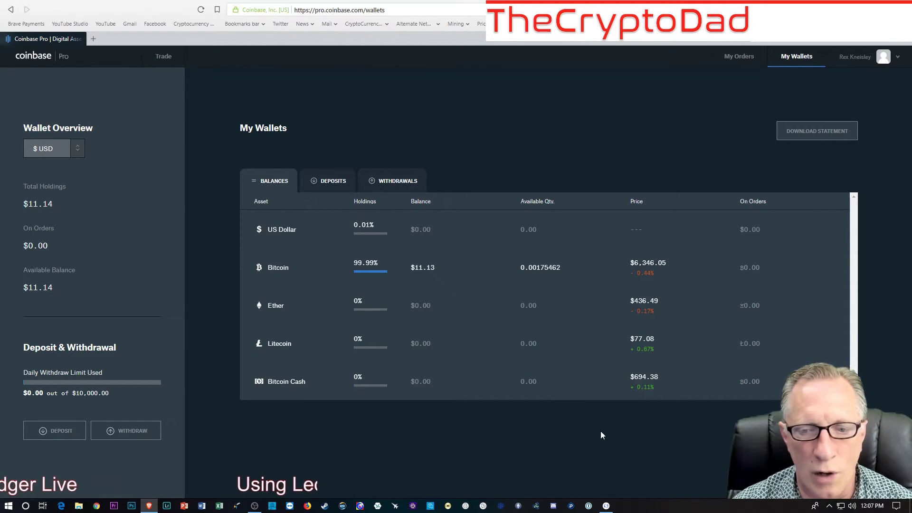
- Bring Ledger Live forward, try a Bitcoin 1 receive, and close it after the wrong-app error
{"action": "left_click", "coordinate": [606, 506]}
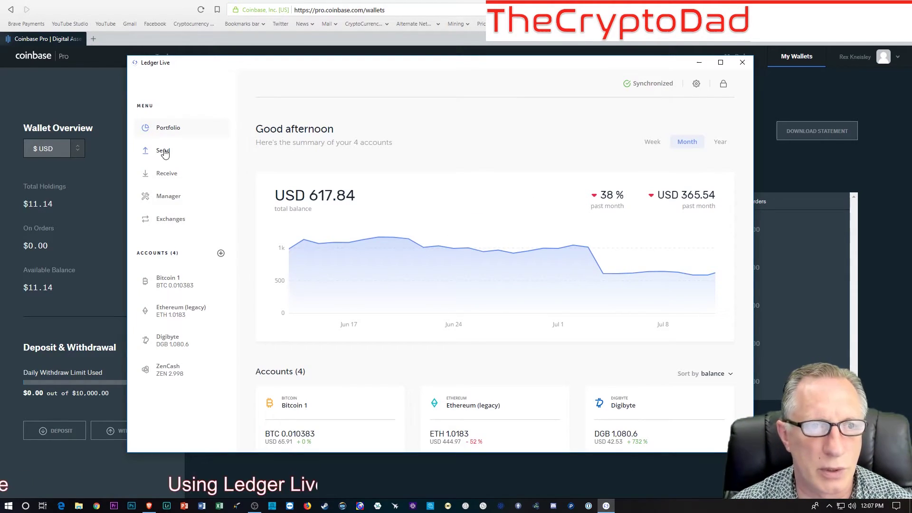
{"action": "left_click", "coordinate": [166, 174]}
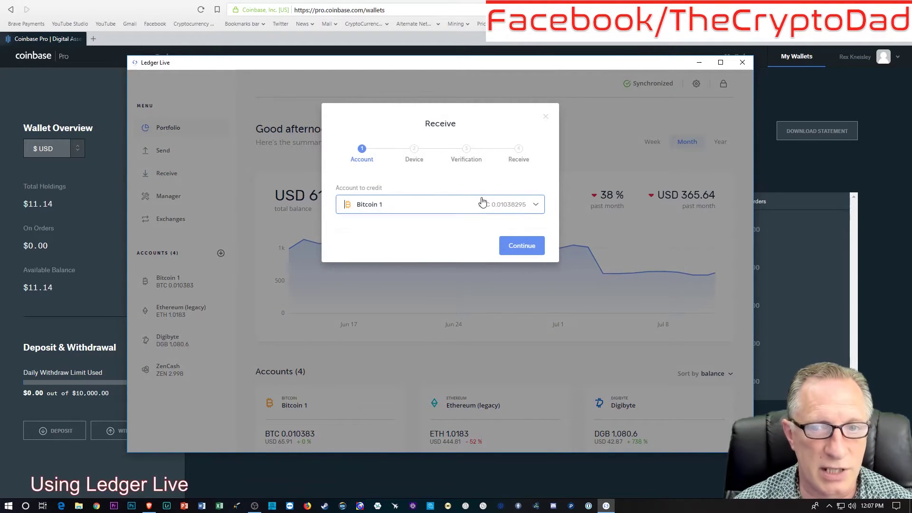
{"action": "left_click", "coordinate": [535, 245]}
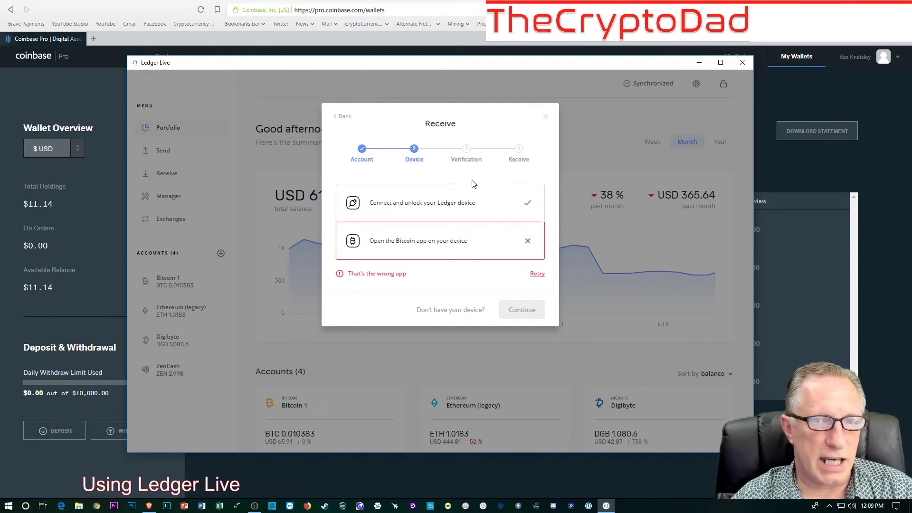
{"action": "left_click", "coordinate": [545, 117]}
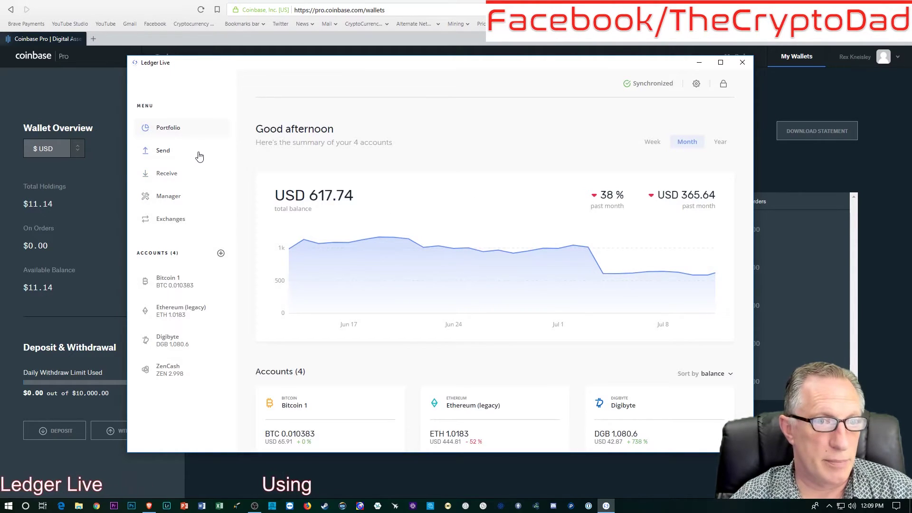
- Start a Bitcoin 1 receive, verify the address on the Ledger, copy it, and close the window
{"action": "left_click", "coordinate": [165, 174]}
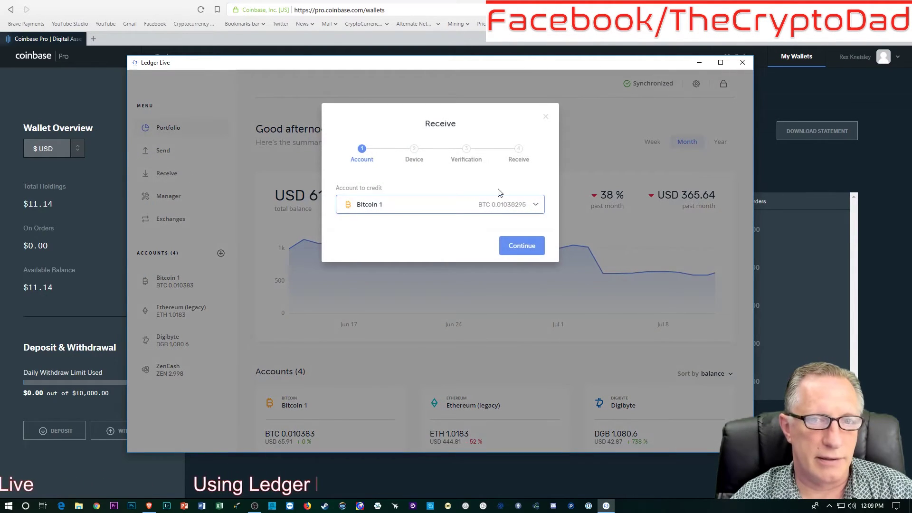
{"action": "left_click", "coordinate": [519, 245]}
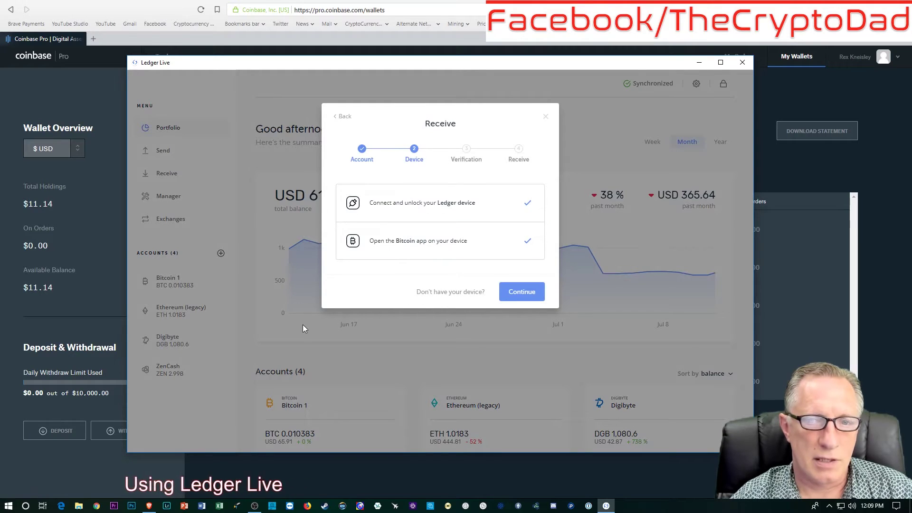
{"action": "left_click", "coordinate": [525, 297]}
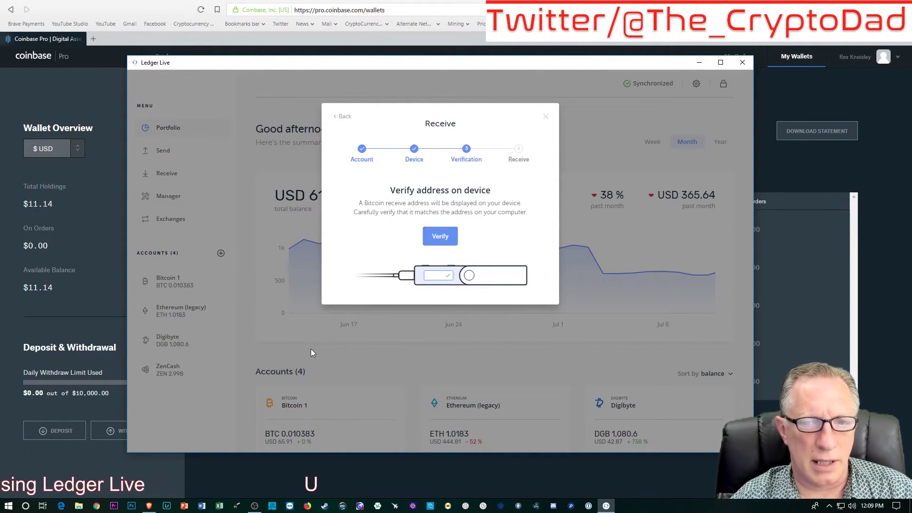
{"action": "left_click", "coordinate": [438, 239]}
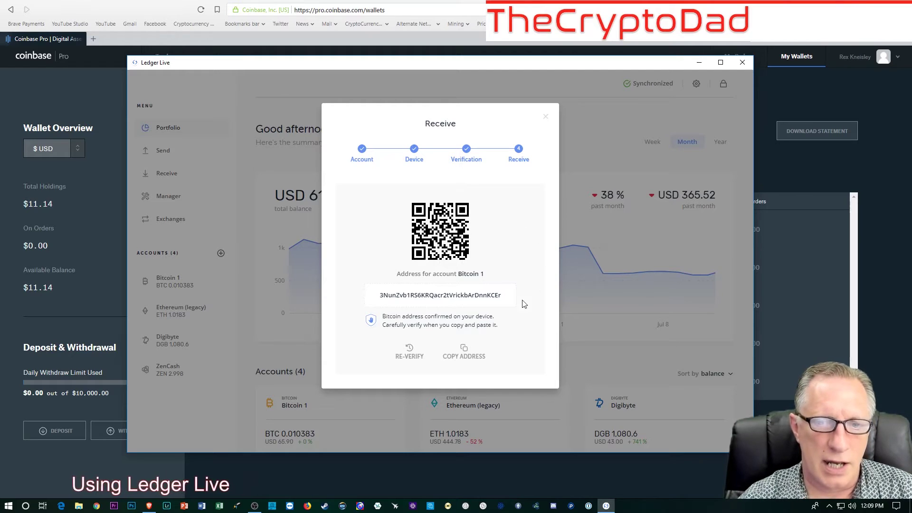
{"action": "left_click", "coordinate": [468, 354]}
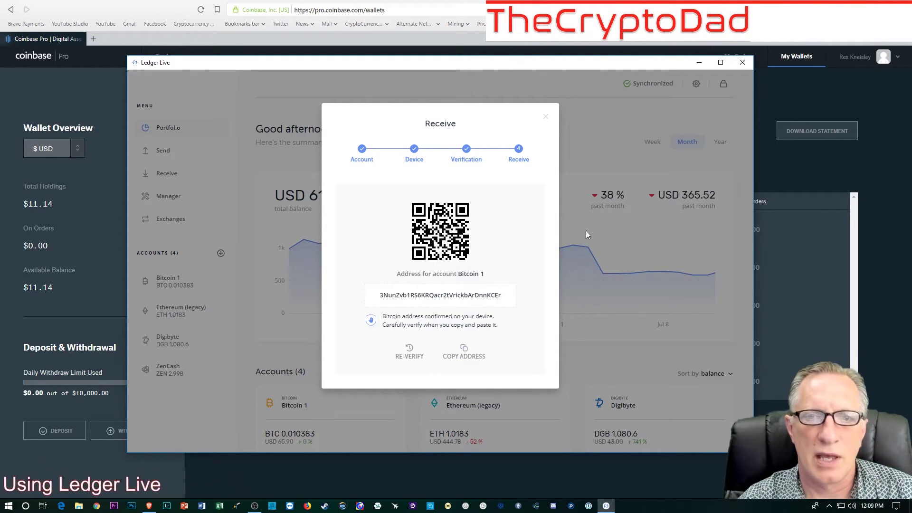
{"action": "left_click", "coordinate": [546, 119]}
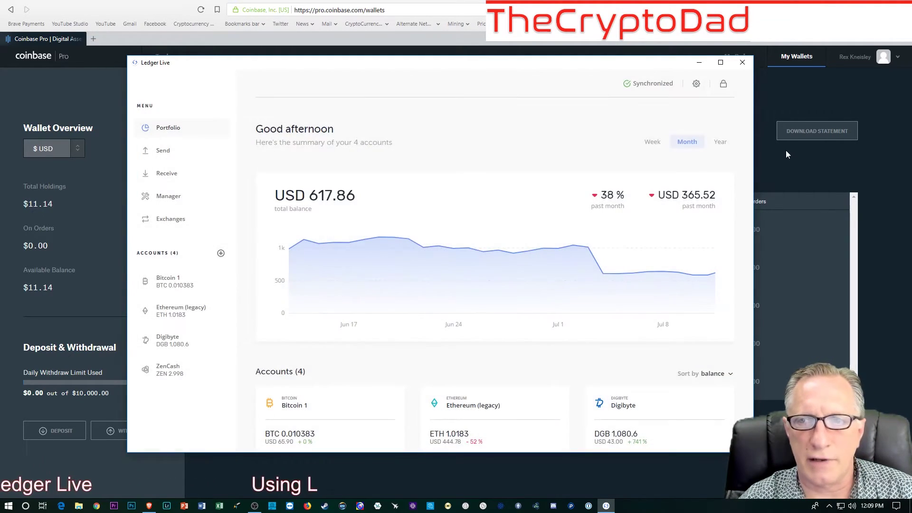
- From the Coinbase Pro wallets page, start a withdrawal with Bitcoin as the currency
{"action": "left_click", "coordinate": [785, 152]}
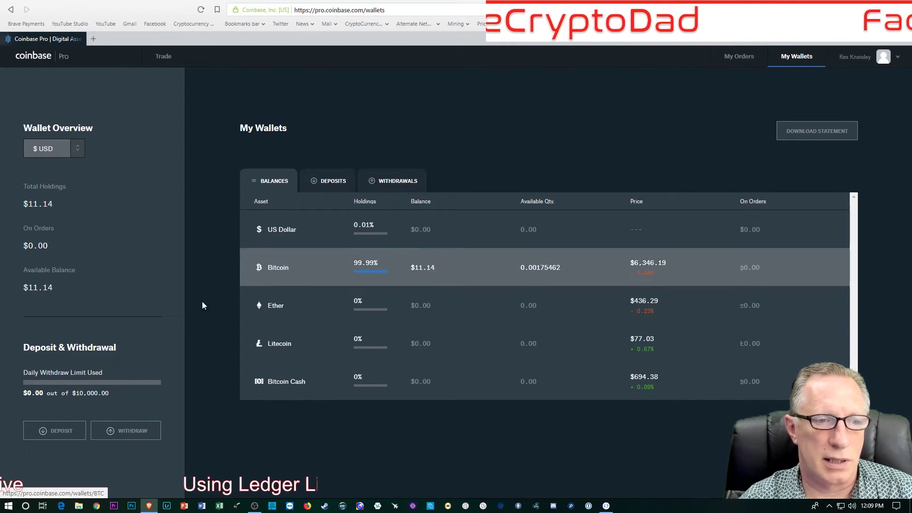
{"action": "left_click", "coordinate": [133, 436]}
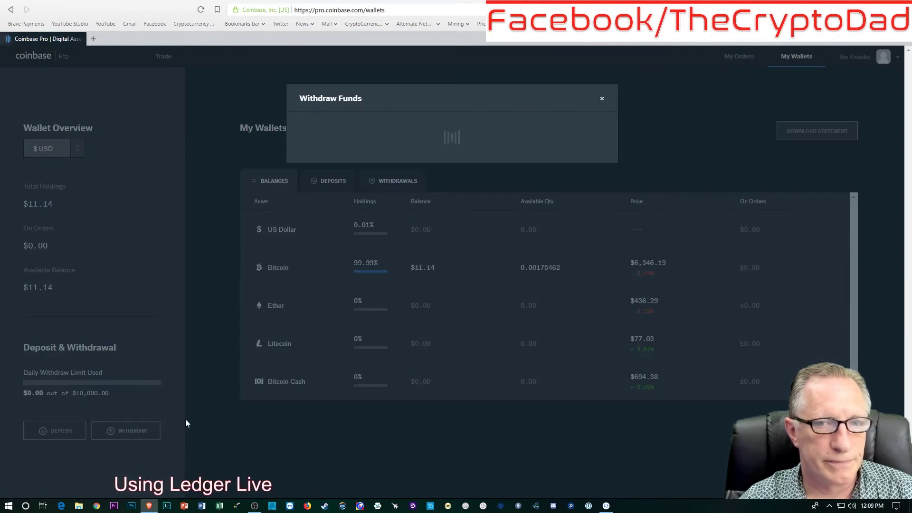
{"action": "left_click", "coordinate": [601, 149]}
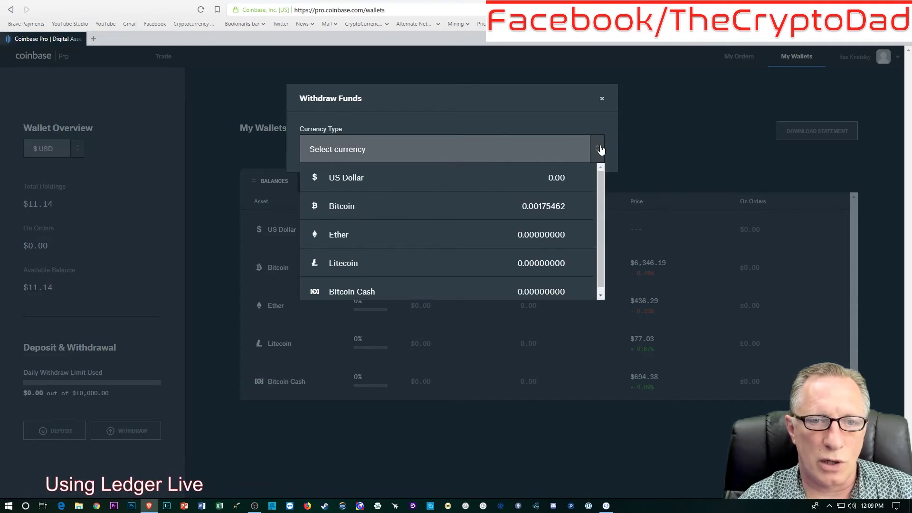
{"action": "left_click", "coordinate": [444, 212]}
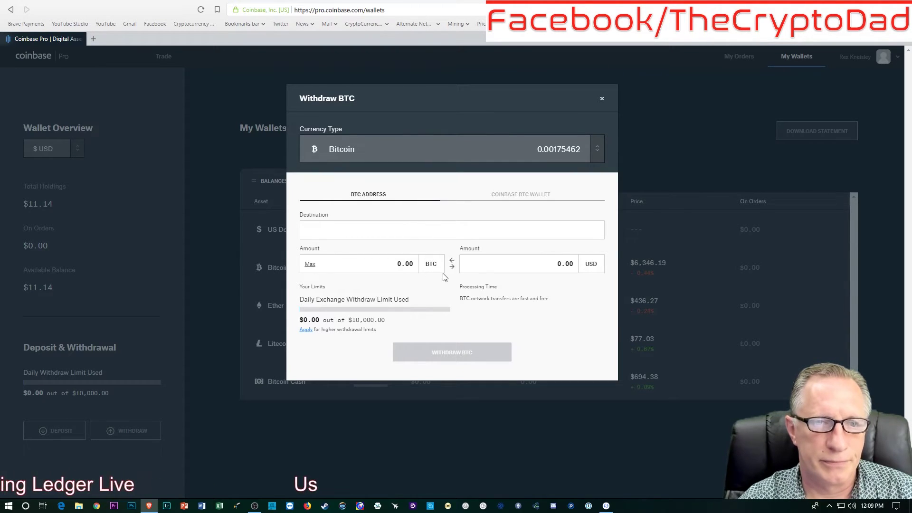
- Withdraw the full 0.00175462 BTC to the pasted address, authorising with the two-step verification code
{"action": "right_click", "coordinate": [320, 231]}
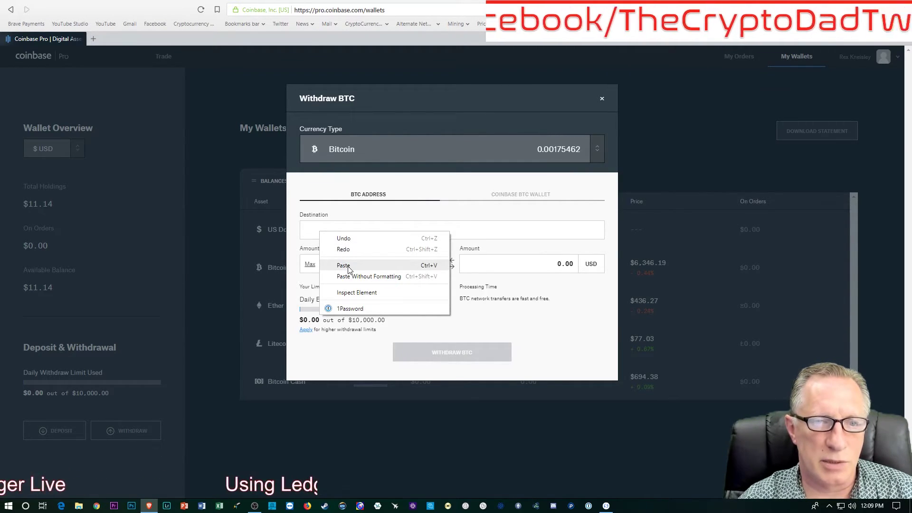
{"action": "left_click", "coordinate": [348, 264]}
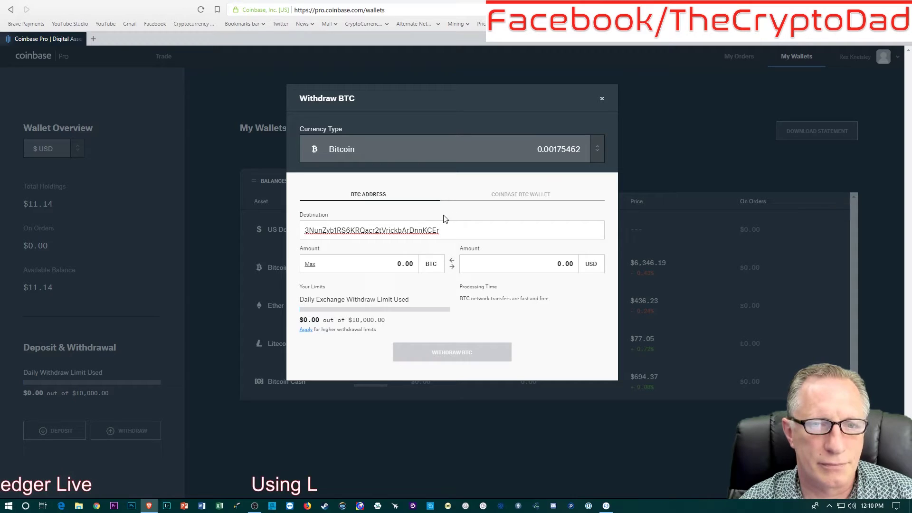
{"action": "left_click", "coordinate": [309, 265]}
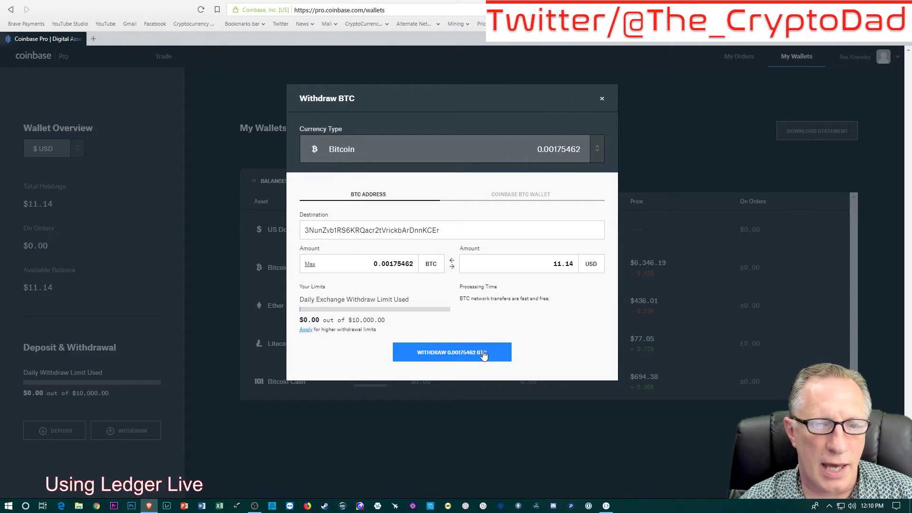
{"action": "left_click", "coordinate": [444, 352]}
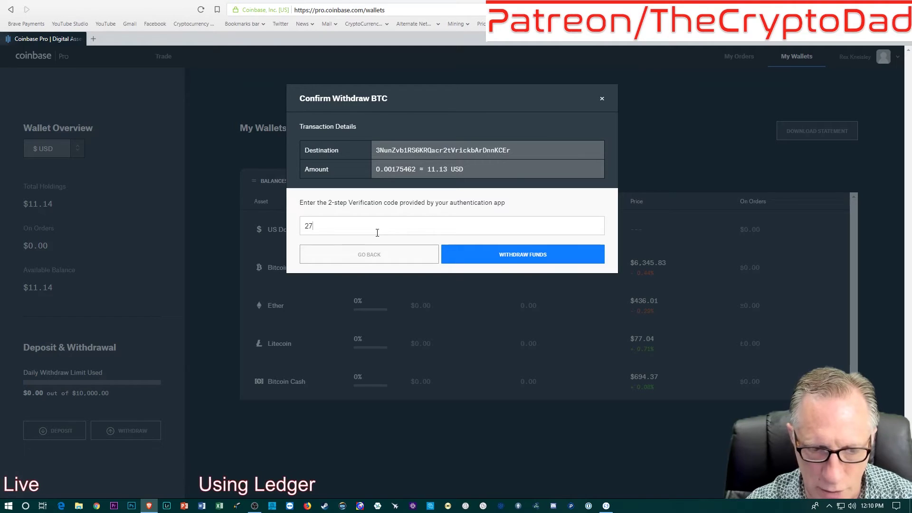
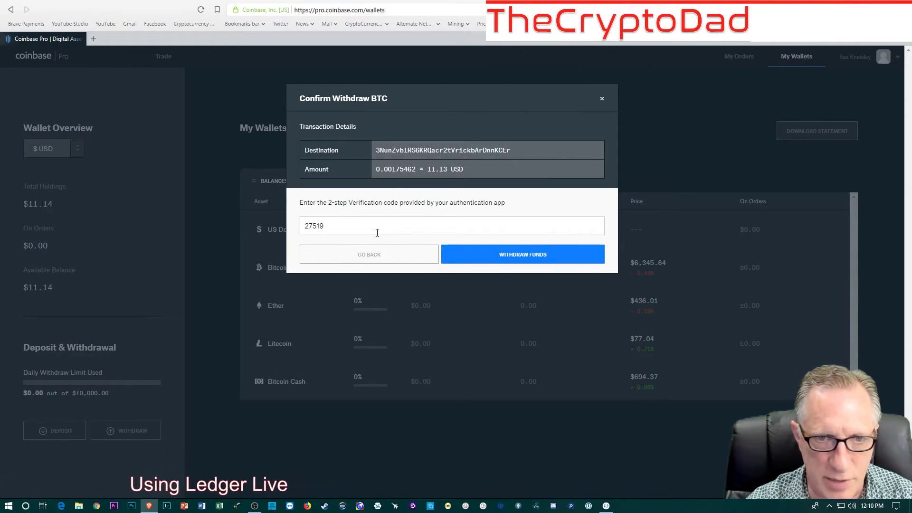
{"action": "left_click", "coordinate": [503, 260]}
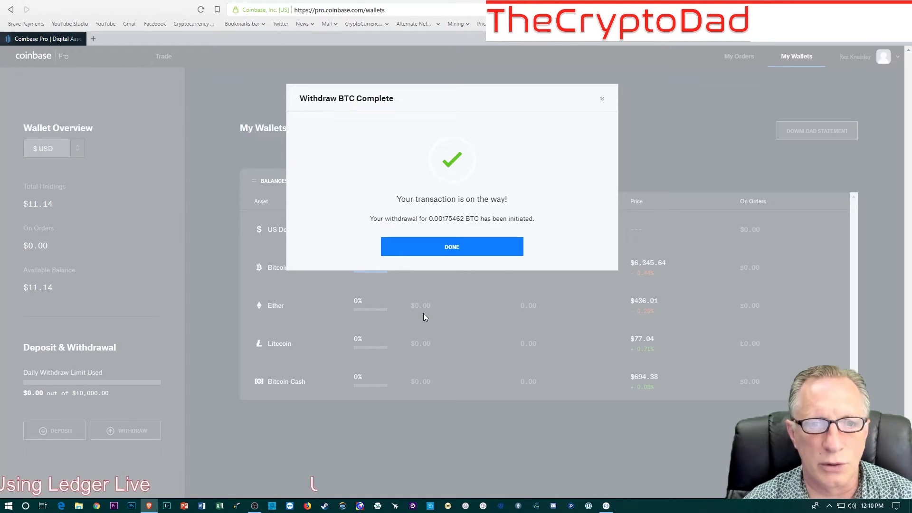
- Show the Withdrawals history, refreshed to list the new 0.00175462 BTC ($11.13) entry
{"action": "left_click", "coordinate": [467, 253]}
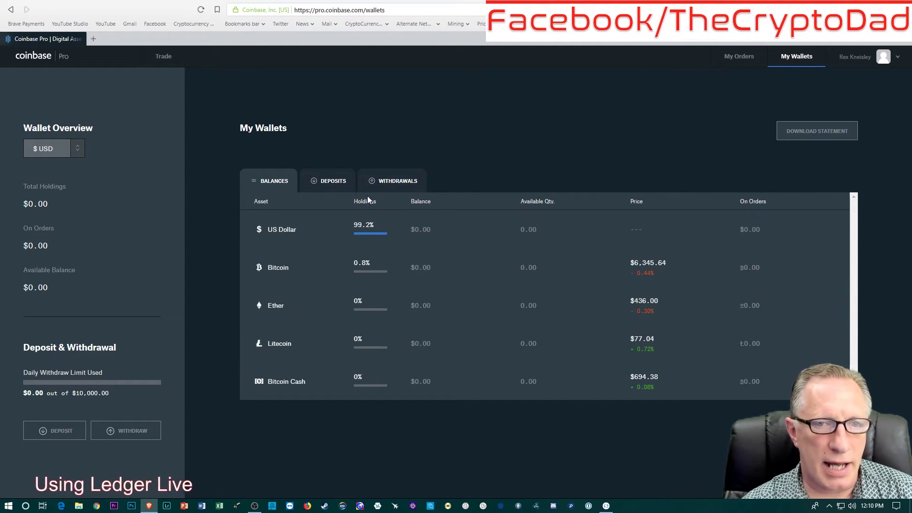
{"action": "left_click", "coordinate": [392, 183]}
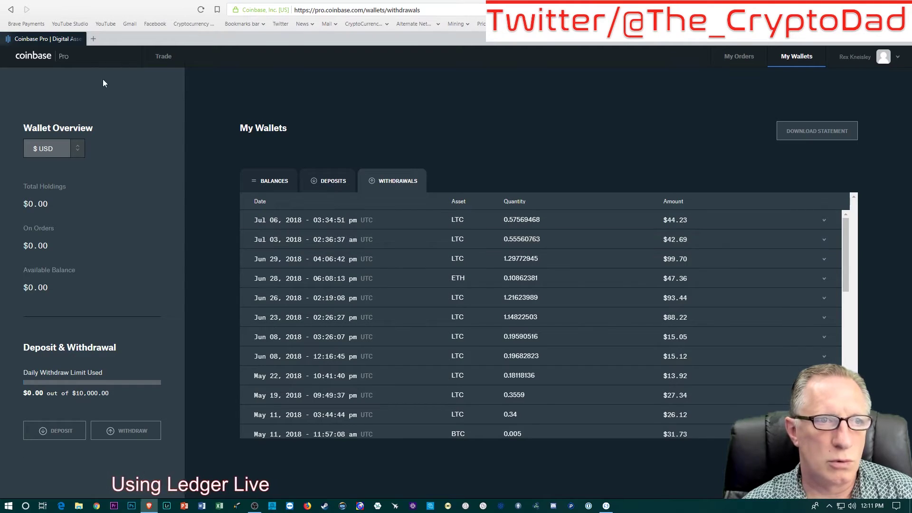
{"action": "left_click", "coordinate": [202, 10]}
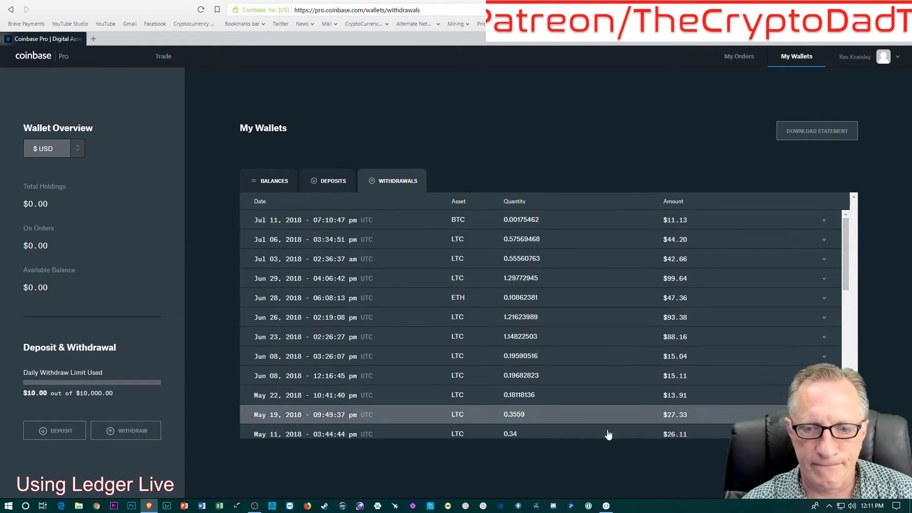
- Open Ledger Live's Bitcoin 1 account and check the July 11 receipt of 0.0017546 BTC
{"action": "left_click", "coordinate": [606, 506]}
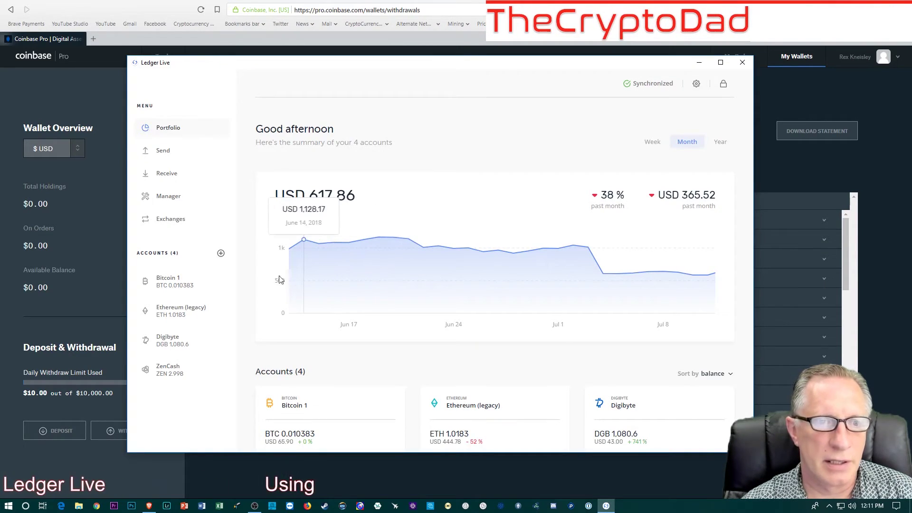
{"action": "left_click", "coordinate": [174, 284]}
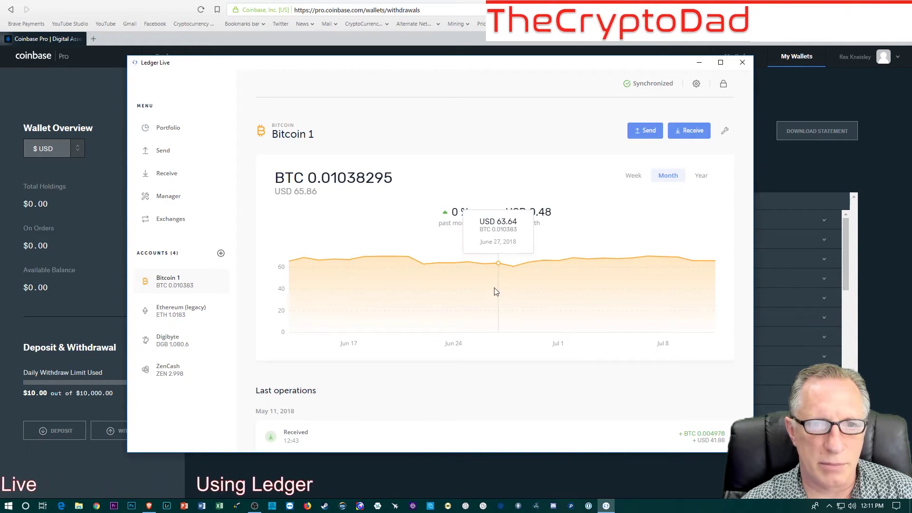
{"action": "scroll", "coordinate": [433, 312], "scroll_direction": "down", "scroll_amount": 1}
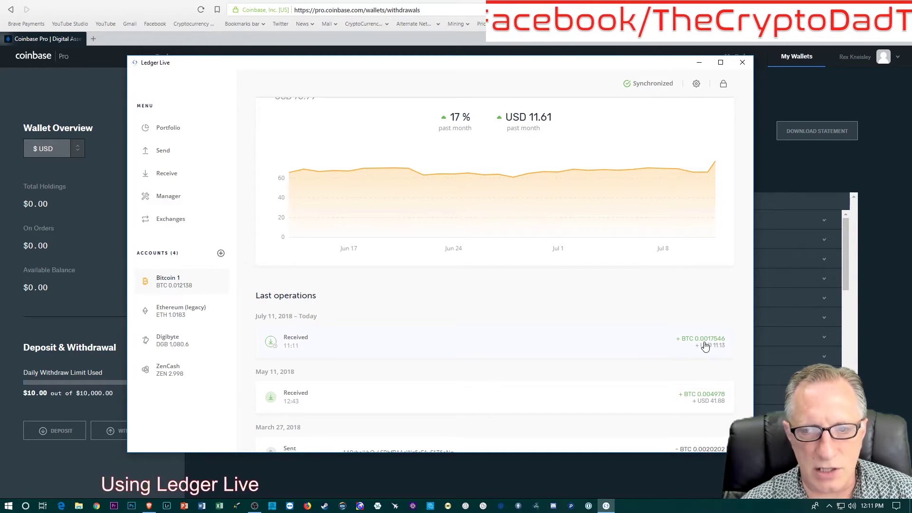
{"action": "scroll", "coordinate": [579, 349], "scroll_direction": "up", "scroll_amount": 2}
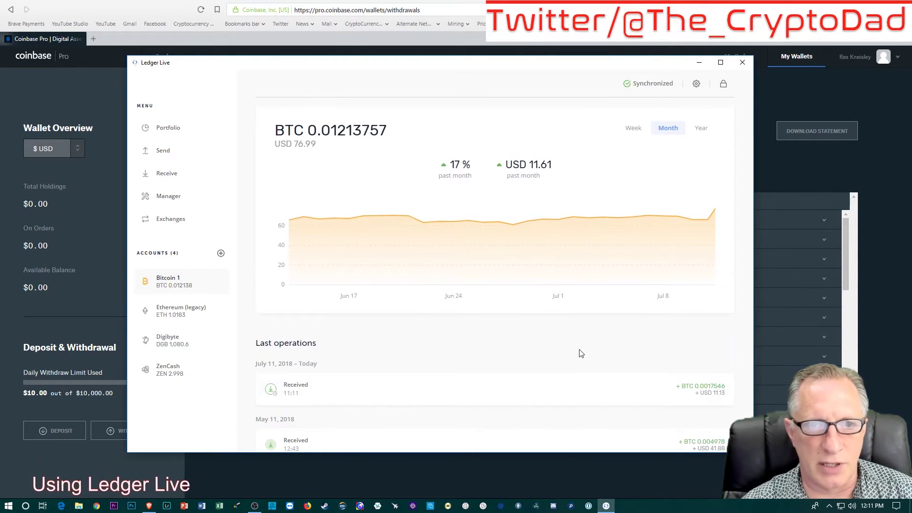
- Review the Ledger Live Portfolio summary and its four account cards
{"action": "left_click", "coordinate": [162, 128]}
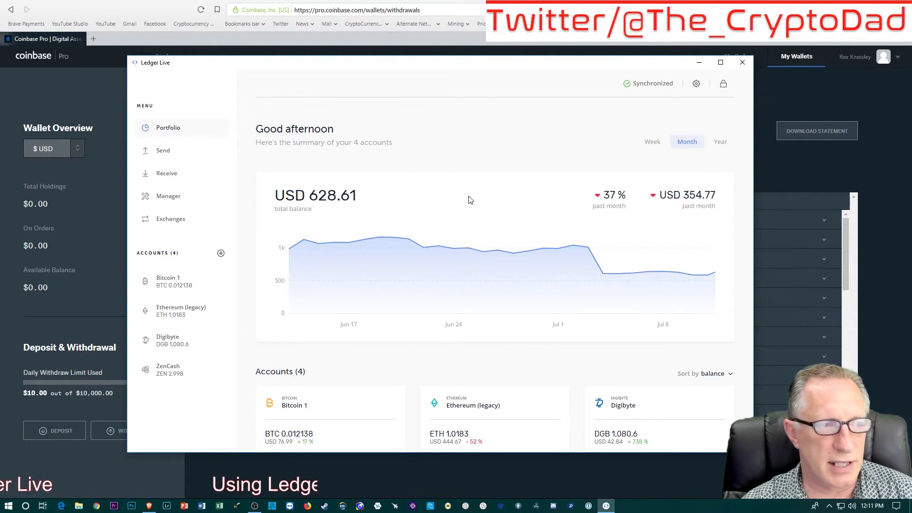
{"action": "scroll", "coordinate": [473, 324], "scroll_direction": "down", "scroll_amount": 1}
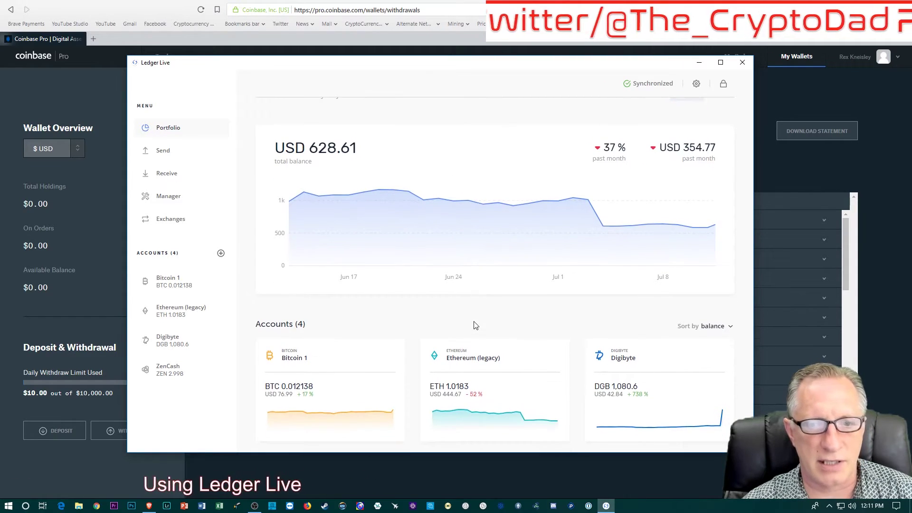
{"action": "scroll", "coordinate": [476, 325], "scroll_direction": "down", "scroll_amount": 3}
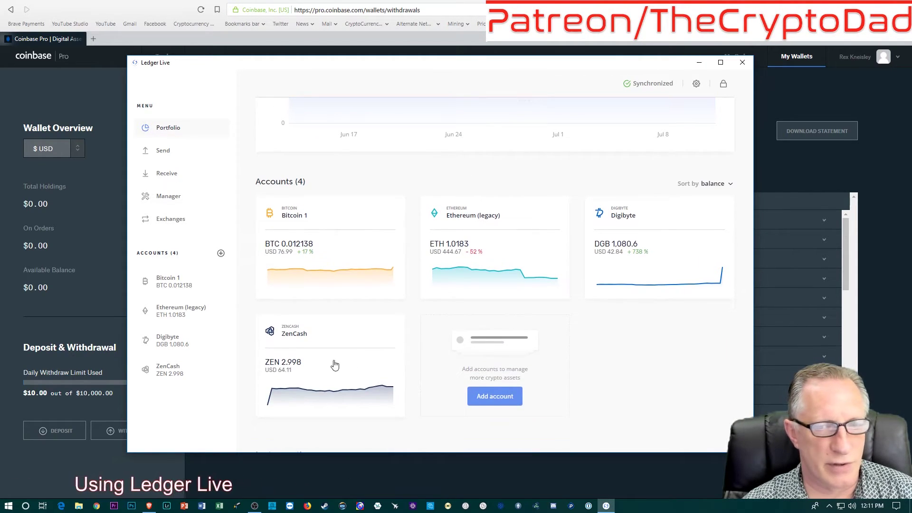
{"action": "scroll", "coordinate": [335, 364], "scroll_direction": "up", "scroll_amount": 4}
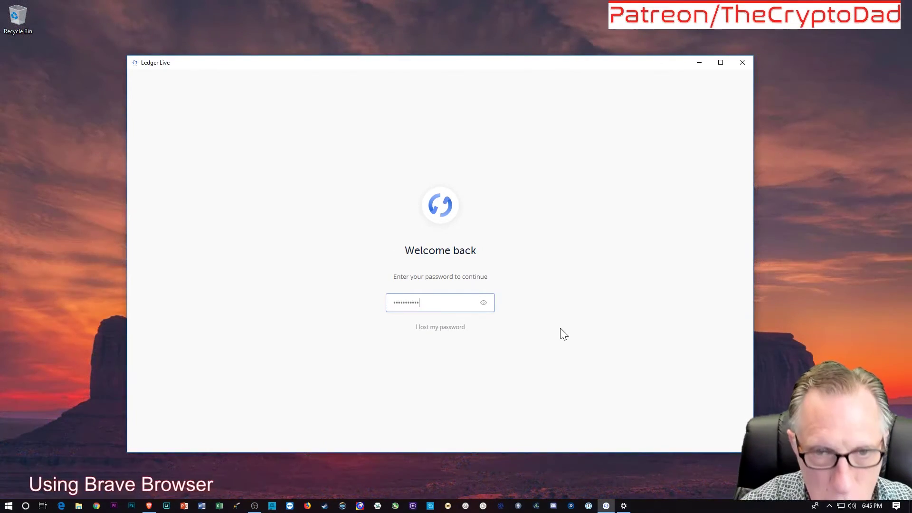
- Unlock Ledger Live, open Bitcoin 1, then switch to the Binance Balances page in the browser
{"action": "key", "text": "Return"}
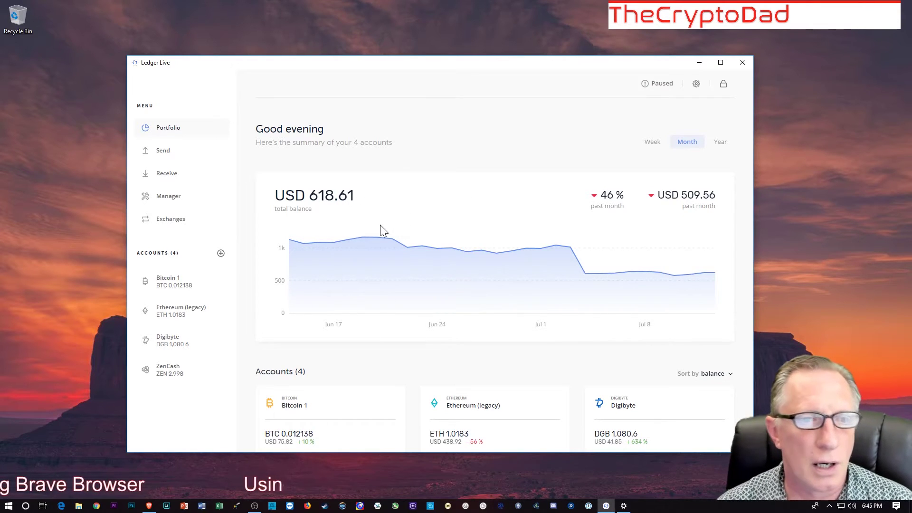
{"action": "left_click", "coordinate": [171, 284]}
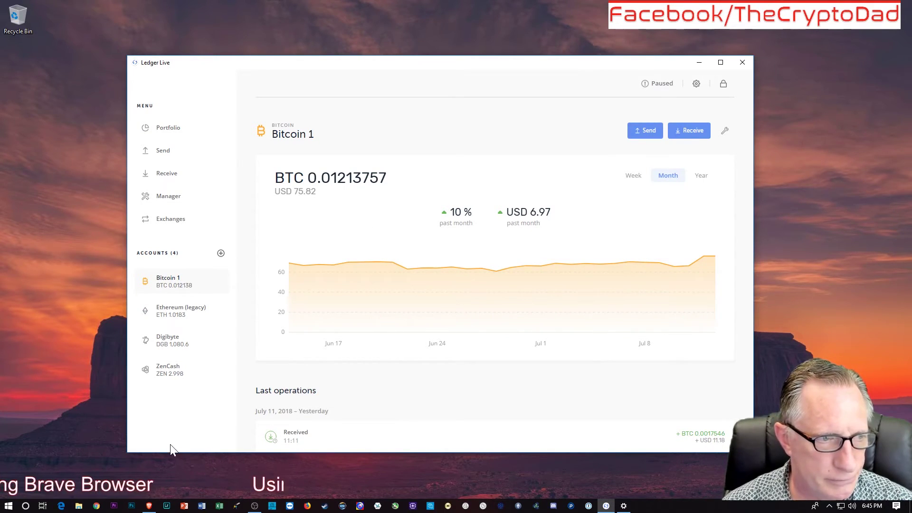
{"action": "left_click", "coordinate": [148, 507]}
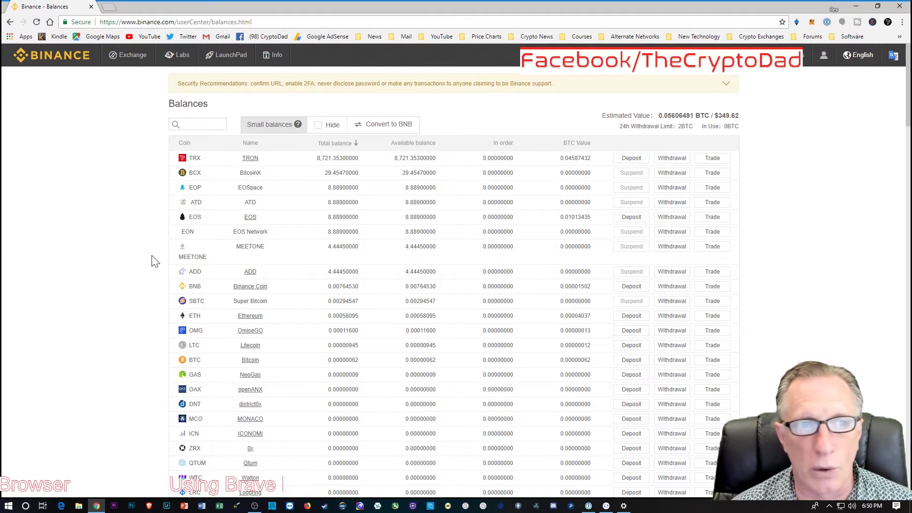
- Find BTC in the Binance balances, open its Deposit page and copy the deposit address
{"action": "left_click", "coordinate": [216, 124]}
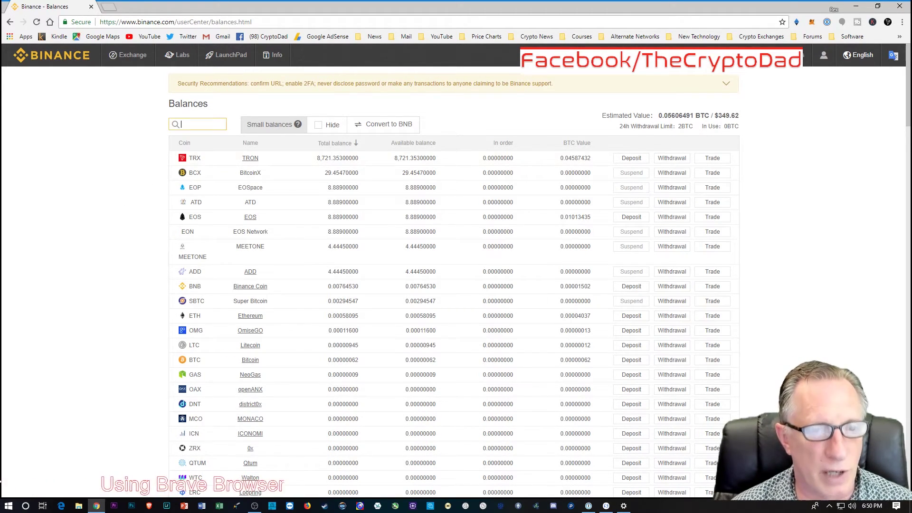
{"action": "type", "text": "btc"}
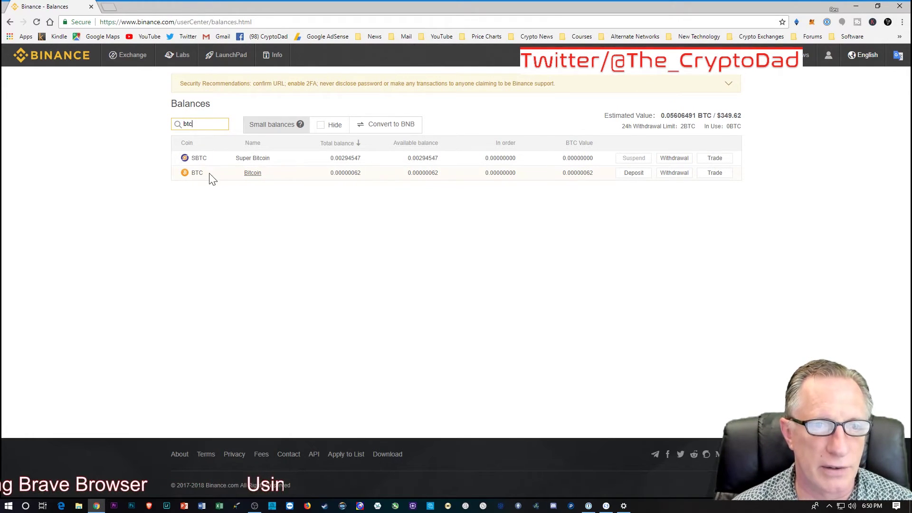
{"action": "left_click", "coordinate": [635, 175]}
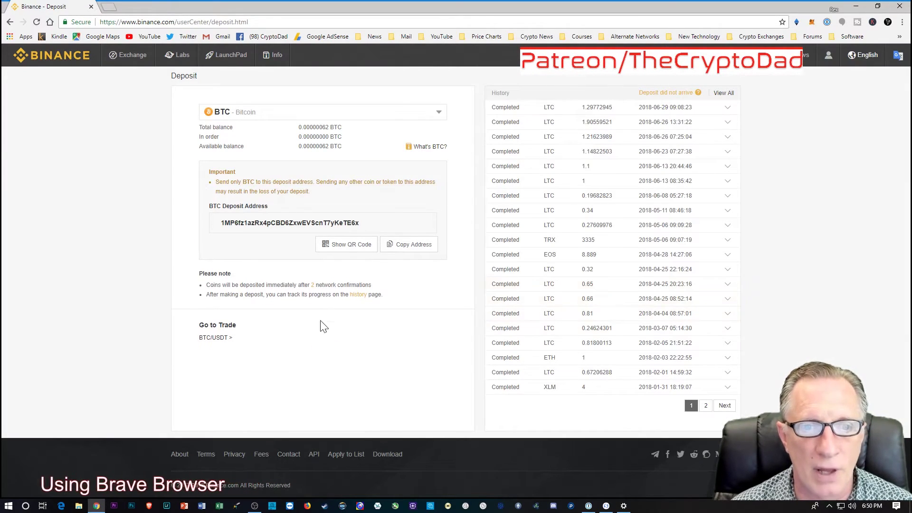
{"action": "left_click", "coordinate": [404, 250]}
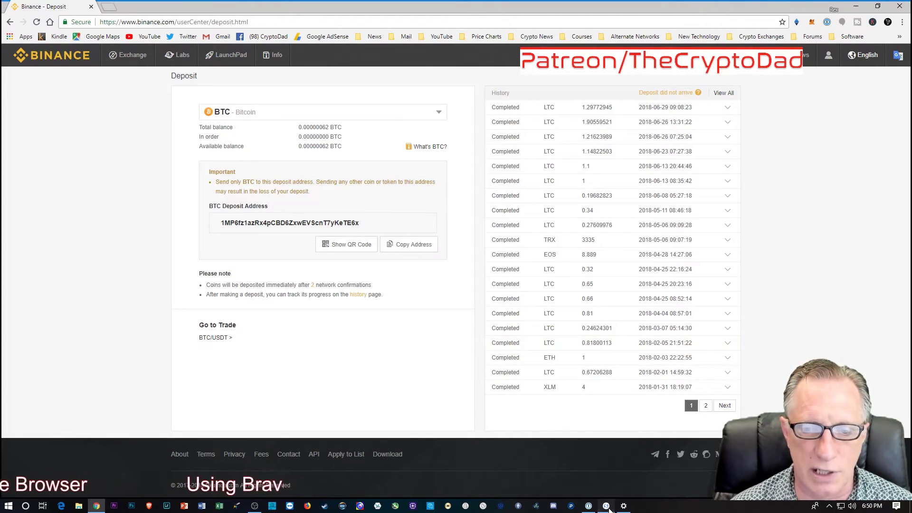
- Start a Send from Bitcoin 1 to the Binance deposit address with amount 0.01 BTC
{"action": "left_click", "coordinate": [606, 506]}
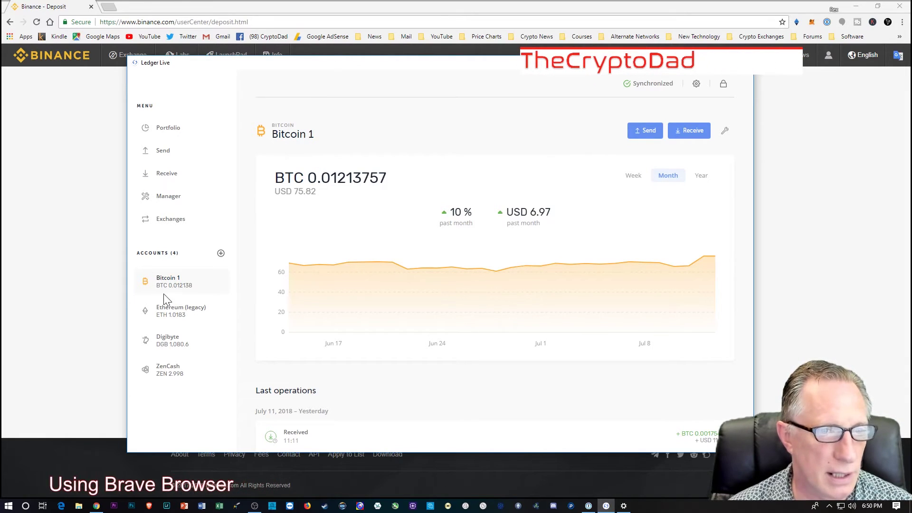
{"action": "left_click", "coordinate": [645, 131]}
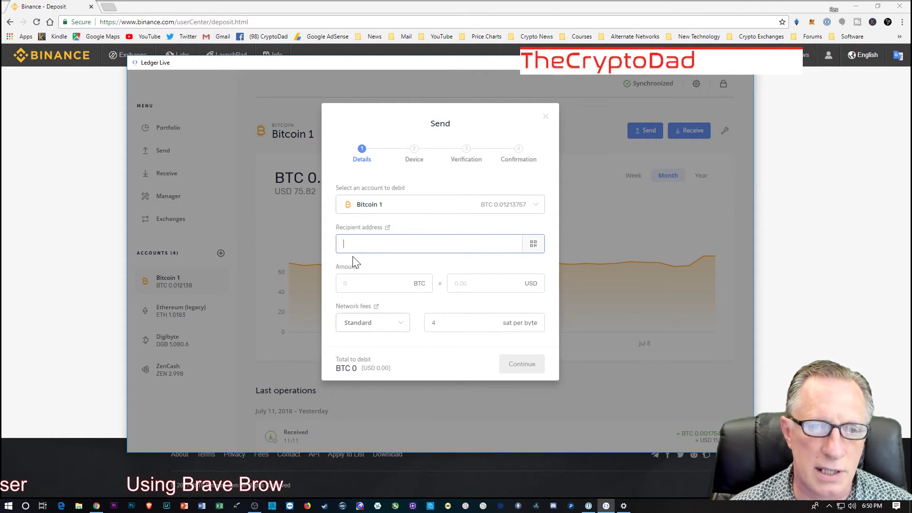
{"action": "key", "text": "ctrl+v"}
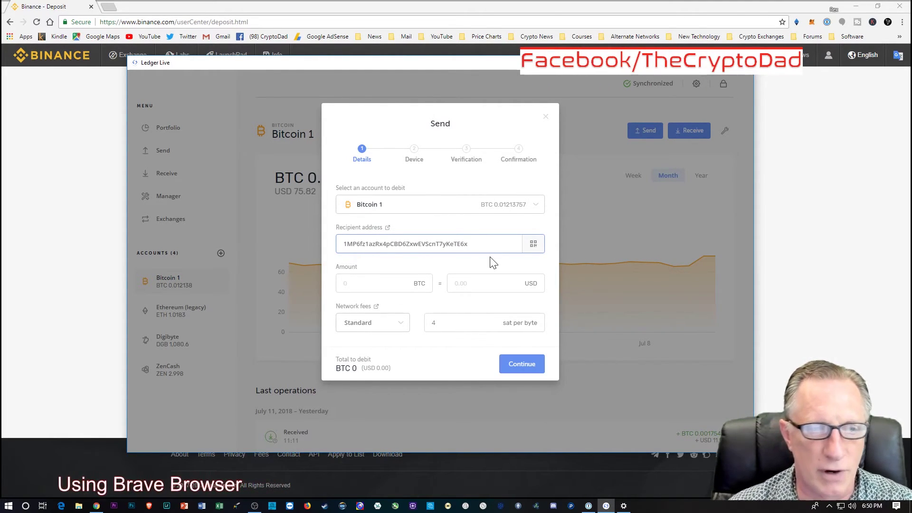
{"action": "key", "text": "Tab"}
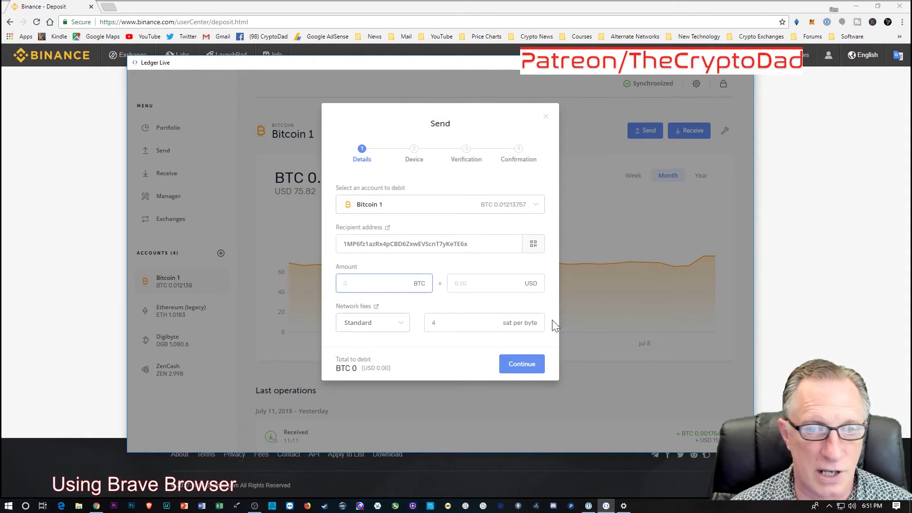
{"action": "type", "text": "0.0"}
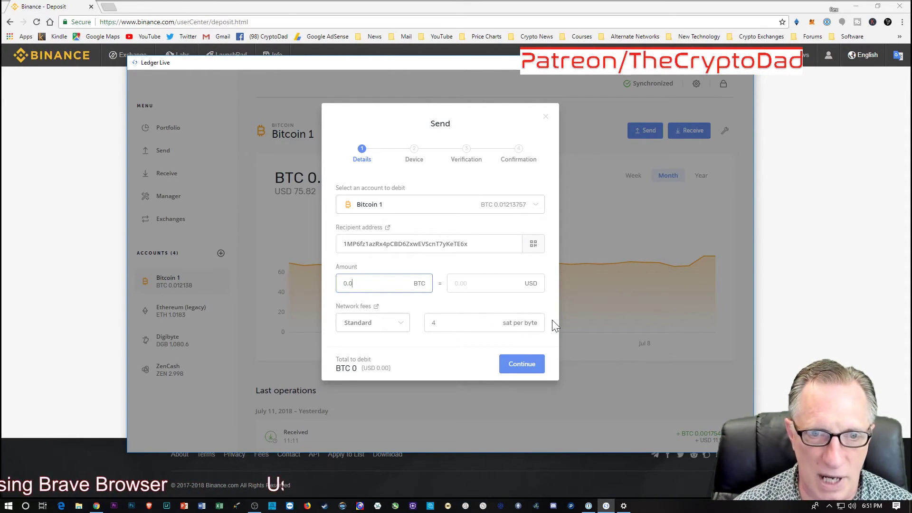
{"action": "type", "text": "1"}
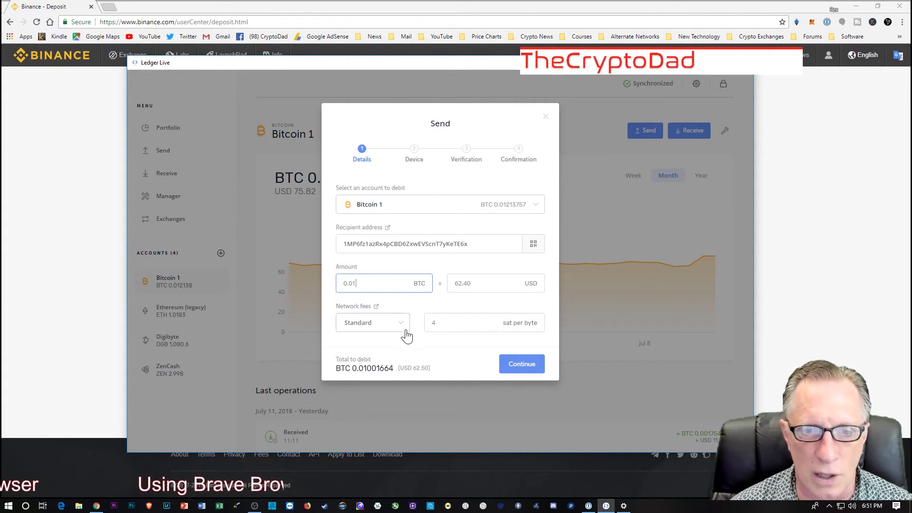
- Continue through the Device and Verification steps to sign and broadcast the 0.01 BTC send
{"action": "left_click", "coordinate": [523, 364]}
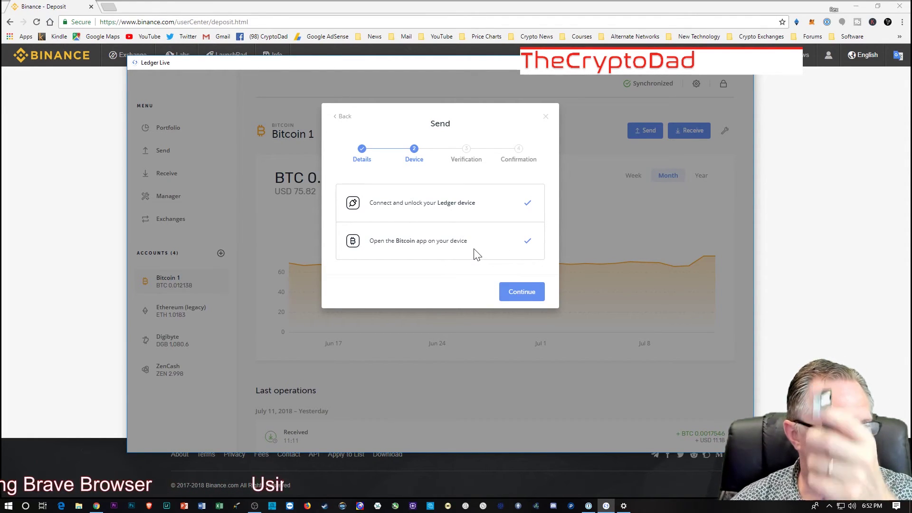
{"action": "left_click", "coordinate": [532, 294]}
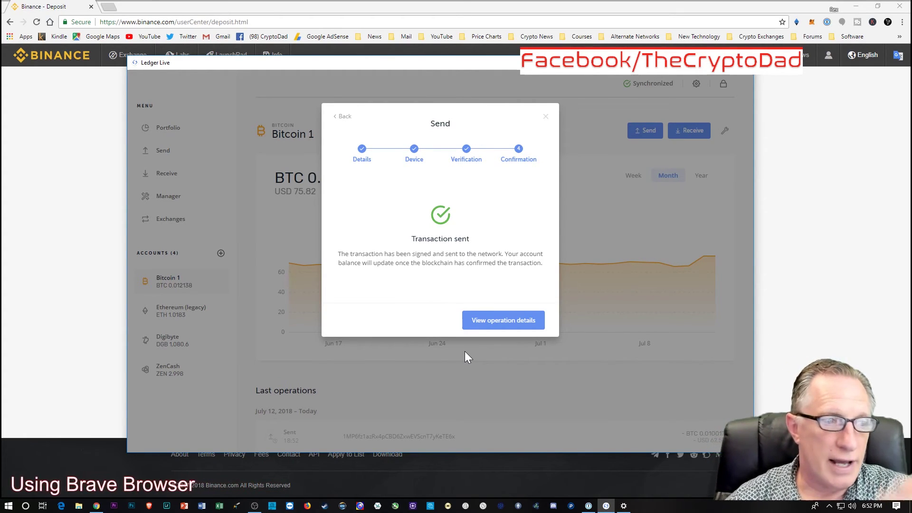
- Open the sent transaction's operation details, showing it as not yet confirmed
{"action": "left_click", "coordinate": [510, 321]}
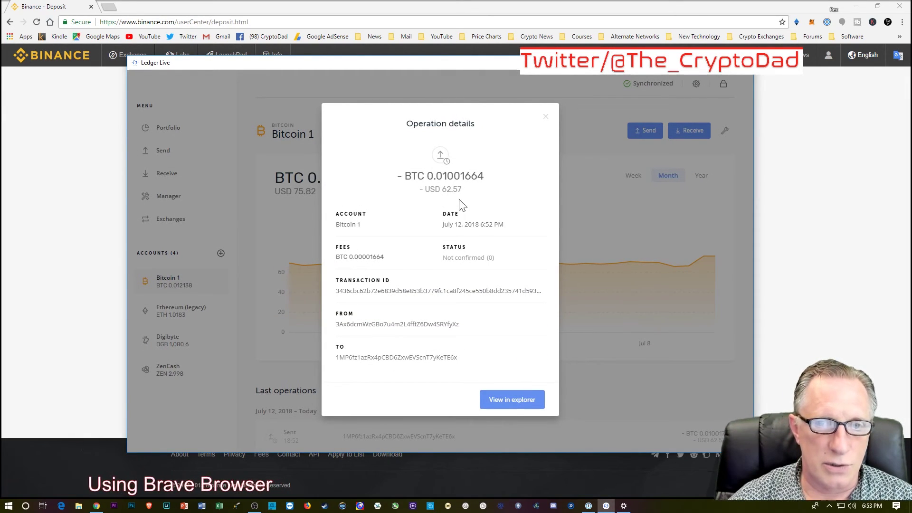
{"action": "mouse_move", "coordinate": [380, 306]}
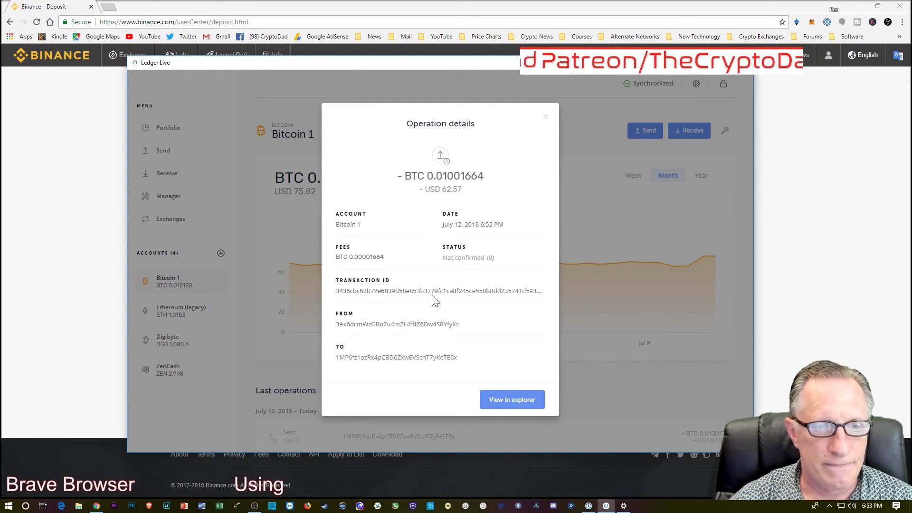
{"action": "mouse_move", "coordinate": [495, 295]}
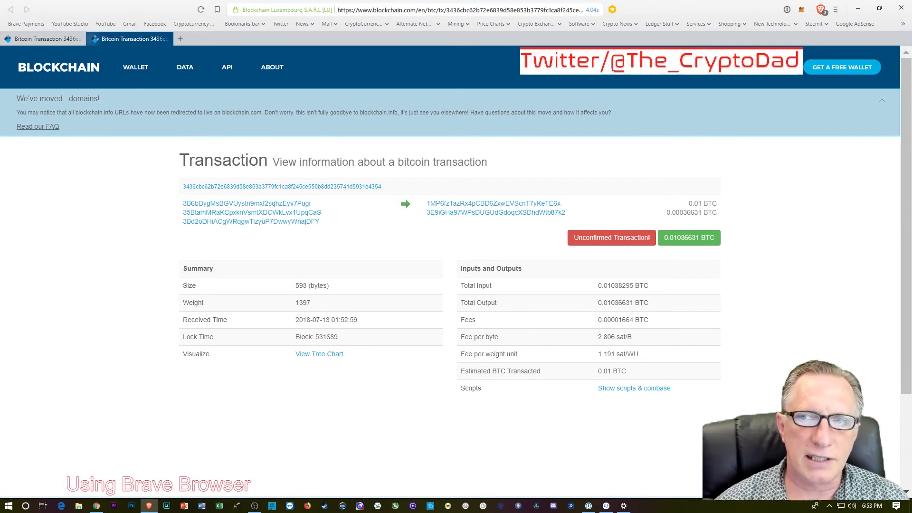
- Return from Blockchain.com Explorer to the Binance BTC Deposit page
{"action": "left_click", "coordinate": [97, 506]}
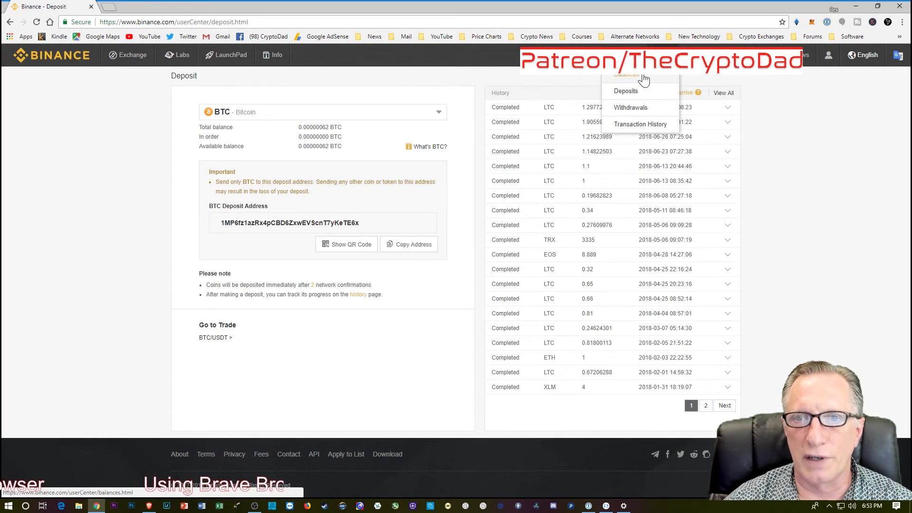
- Filter the Binance balances for btc, then go to the Deposits History page
{"action": "left_click", "coordinate": [638, 80]}
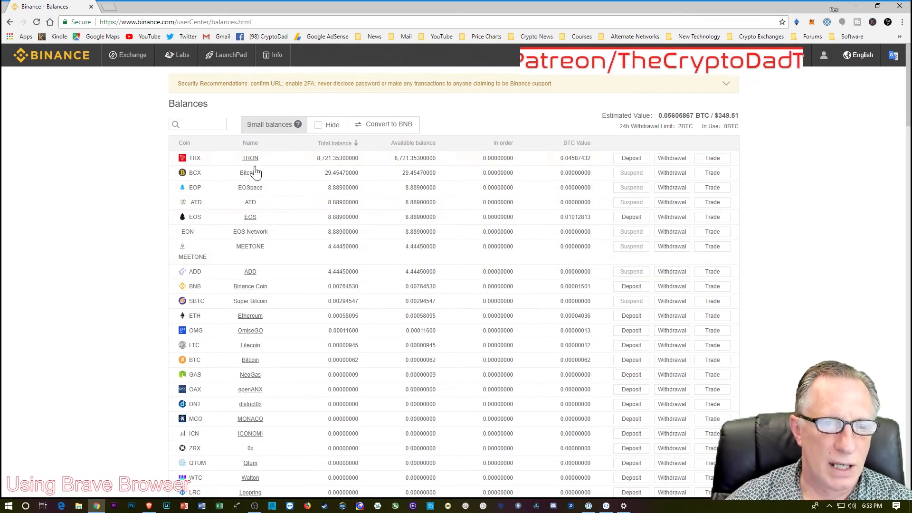
{"action": "left_click", "coordinate": [200, 124]}
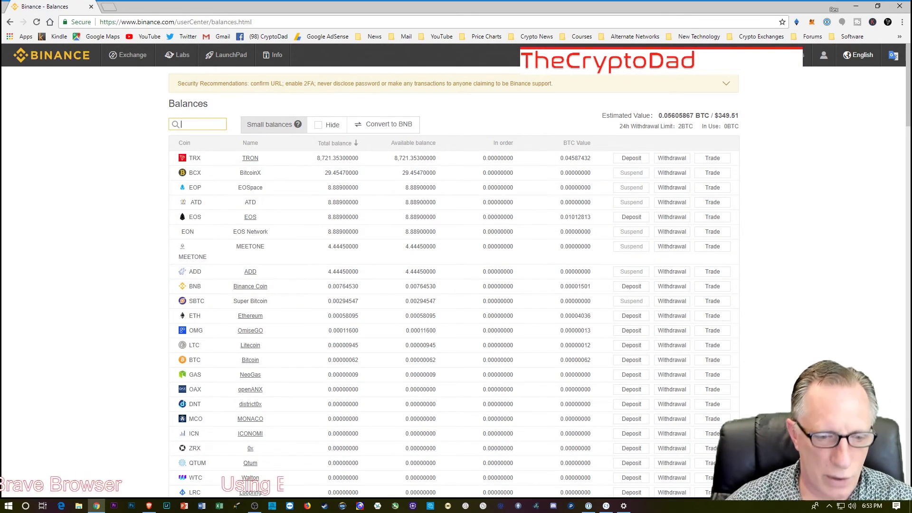
{"action": "type", "text": "btc"}
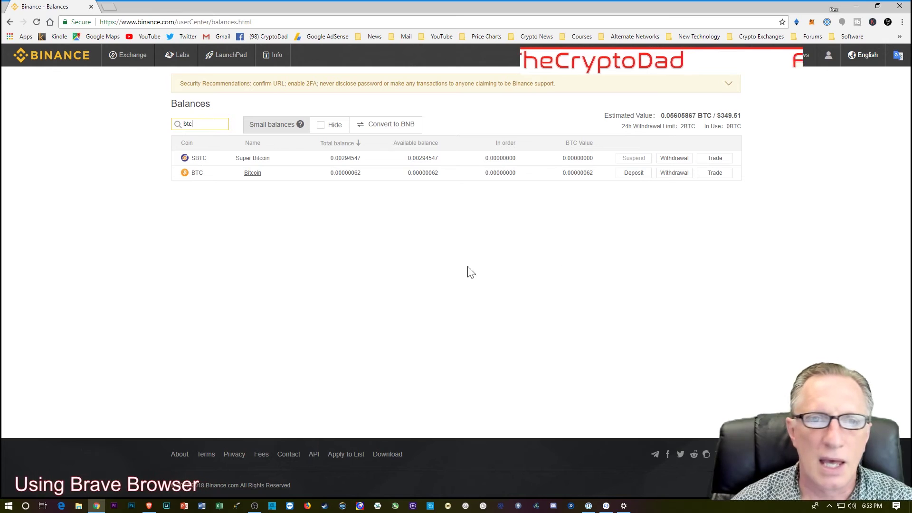
{"action": "mouse_move", "coordinate": [639, 55]}
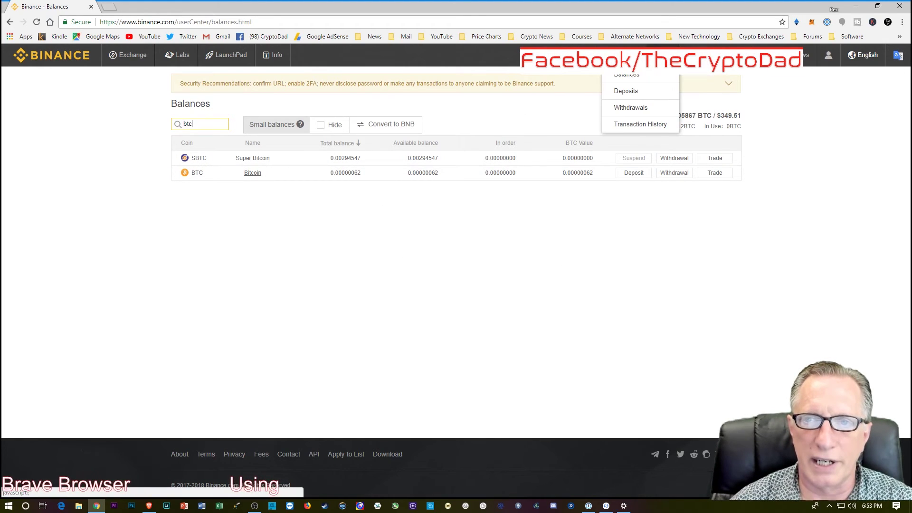
{"action": "left_click", "coordinate": [635, 124]}
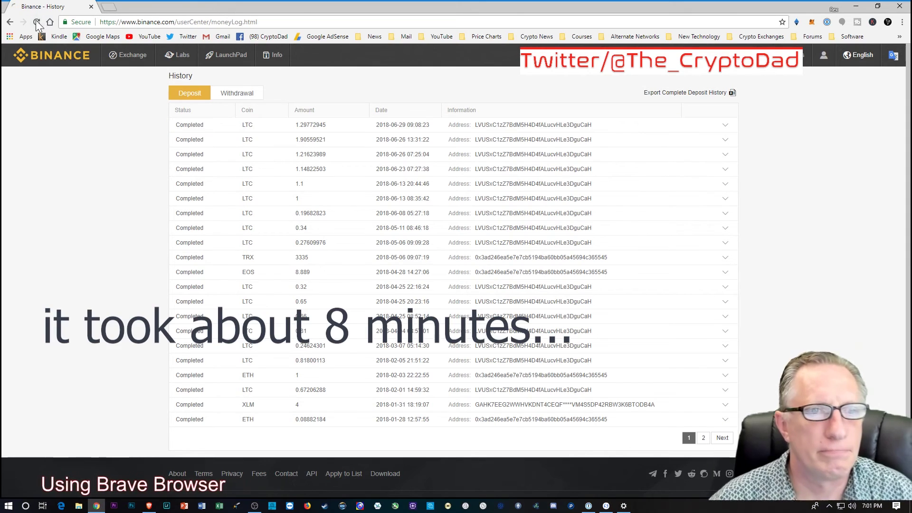
- Reload the History page until the 0.01 BTC deposit shows Confirming (1/2)
{"action": "key", "text": "F5"}
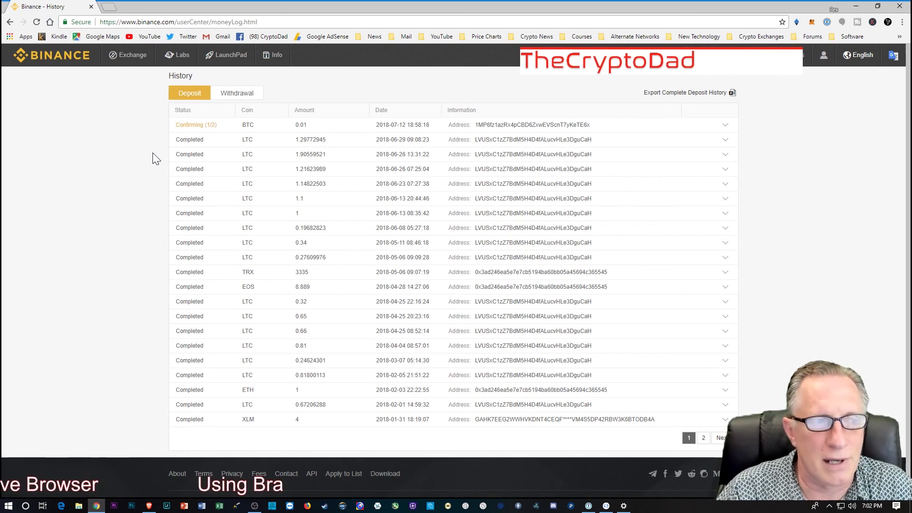
- Back in Ledger Live, close Operation details and nudge the window up to show Bitcoin 1 at BTC 0.00212093
{"action": "key", "text": "alt+Tab"}
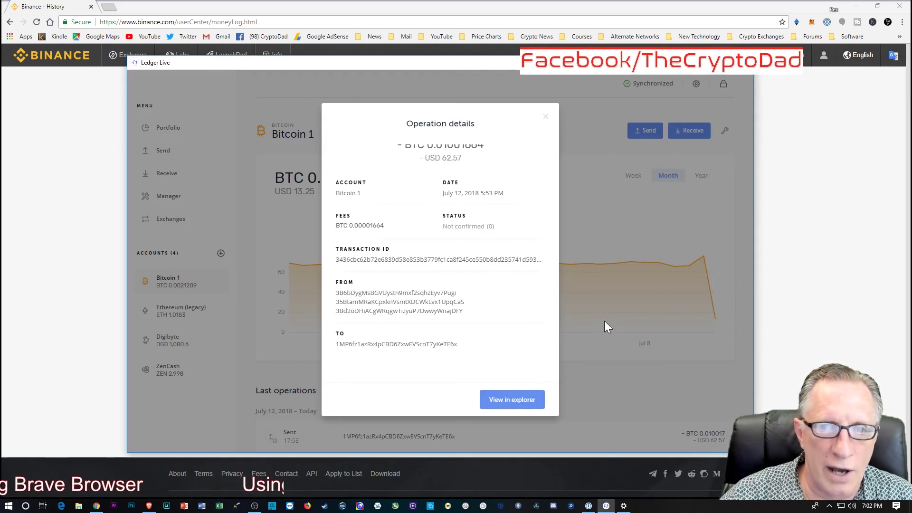
{"action": "left_click", "coordinate": [546, 117]}
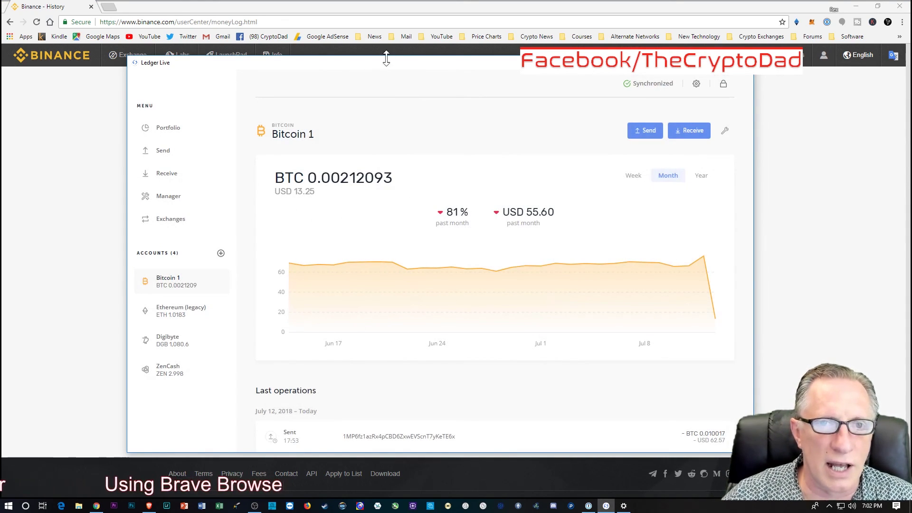
{"action": "left_click_drag", "start_coordinate": [386, 61], "coordinate": [385, 34]}
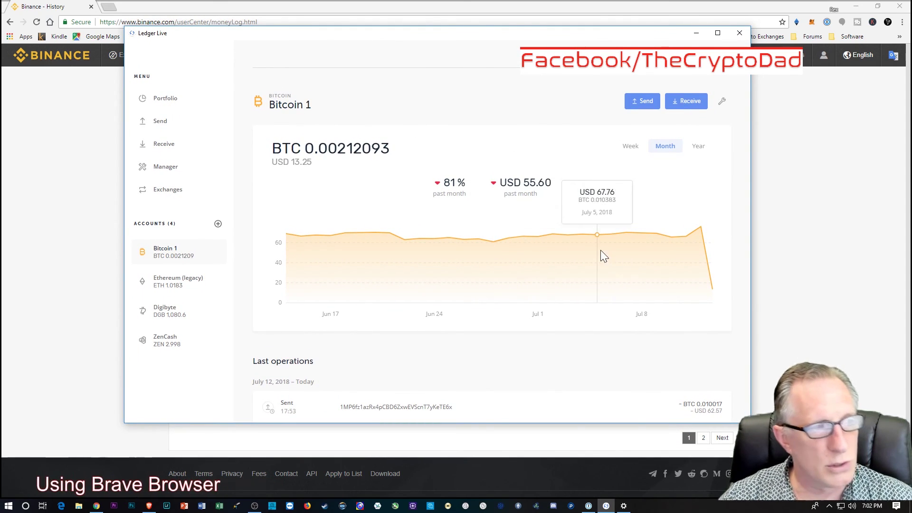